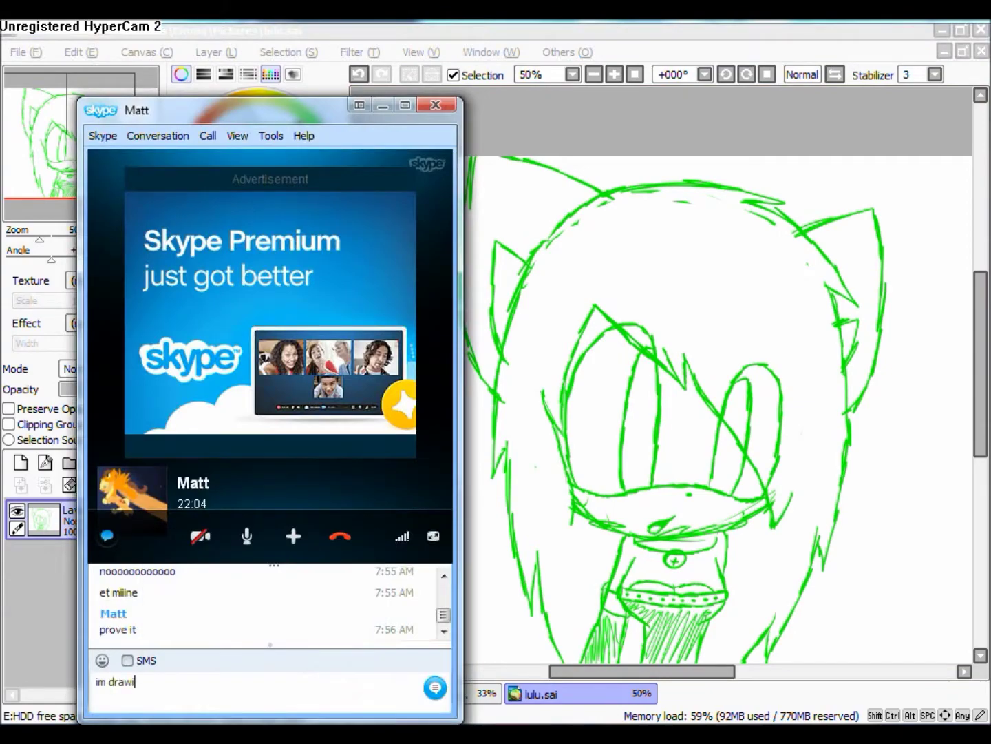
- Send the chat message "im drawing right now"
{"action": "key", "text": "Return"}
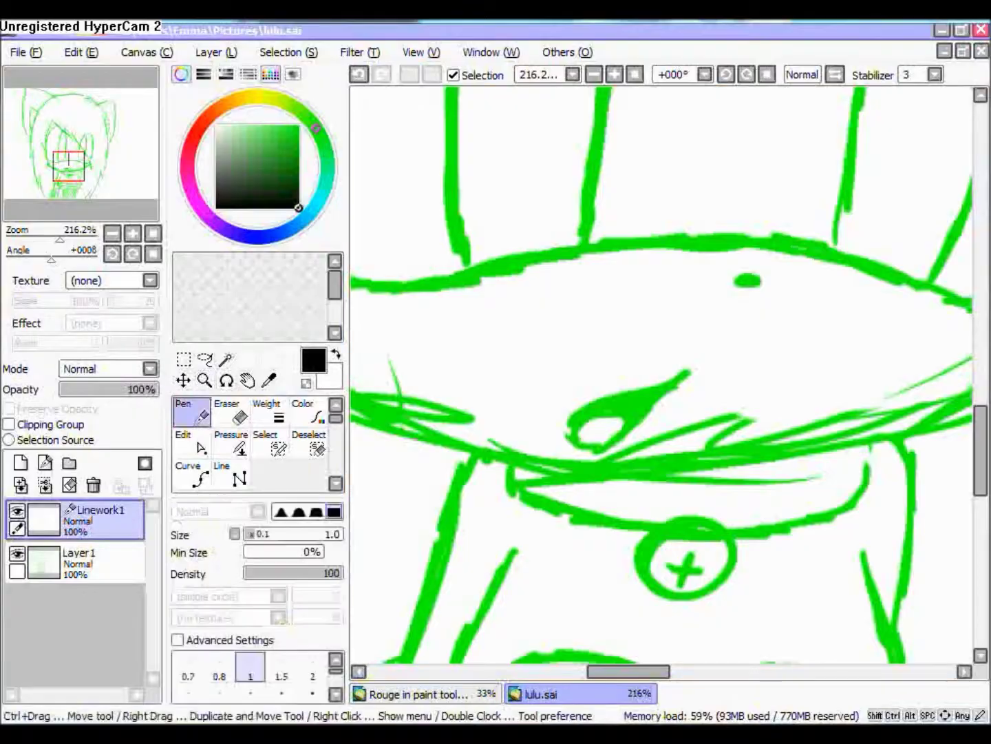
- Ink the nose and the open mouth in black over the green sketch, using the Pen at size 2.6 on the linework layer
{"action": "scroll", "coordinate": [518, 362], "scroll_direction": "up", "scroll_amount": 4}
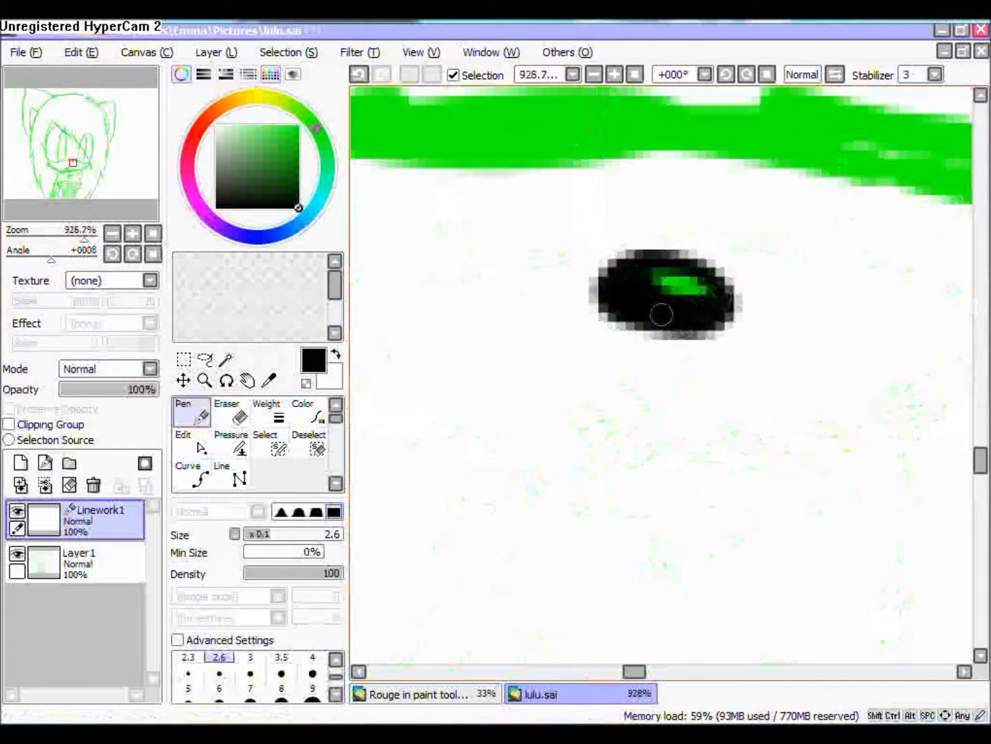
{"action": "scroll", "coordinate": [674, 312], "scroll_direction": "down", "scroll_amount": 5}
{"action": "scroll", "coordinate": [757, 317], "scroll_direction": "up", "scroll_amount": 3}
{"action": "mouse_move", "coordinate": [790, 314]}
{"action": "left_mouse_down"}
{"action": "mouse_move", "coordinate": [742, 337]}
{"action": "mouse_move", "coordinate": [623, 475]}
{"action": "left_mouse_up"}
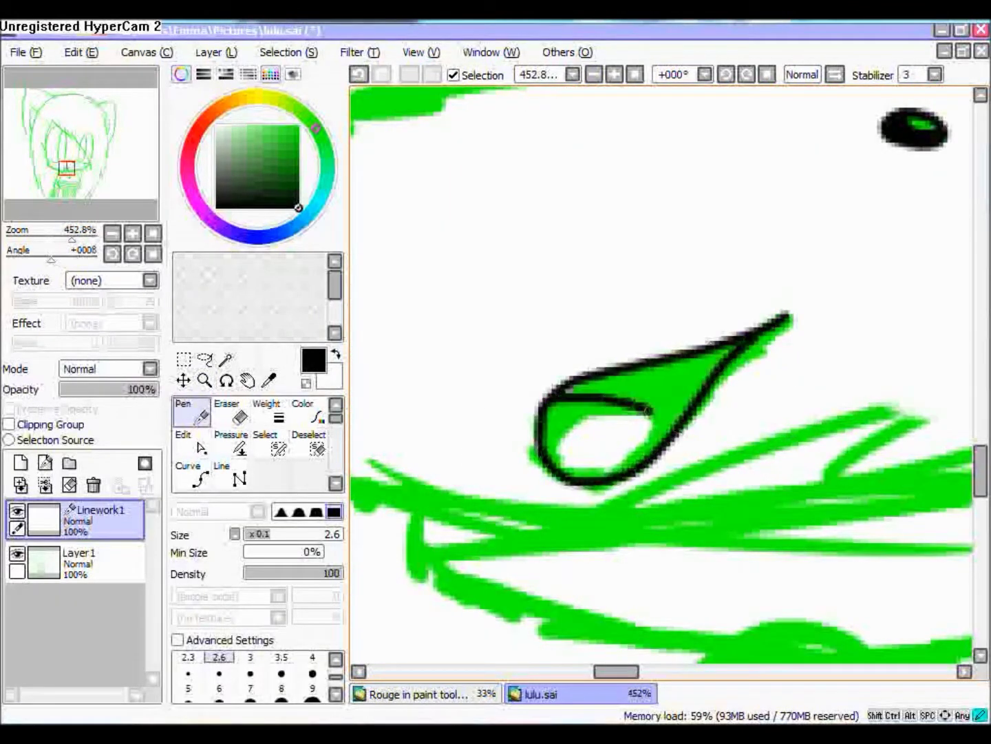
{"action": "left_click", "coordinate": [193, 444]}
{"action": "scroll", "coordinate": [662, 375], "scroll_direction": "down", "scroll_amount": 6}
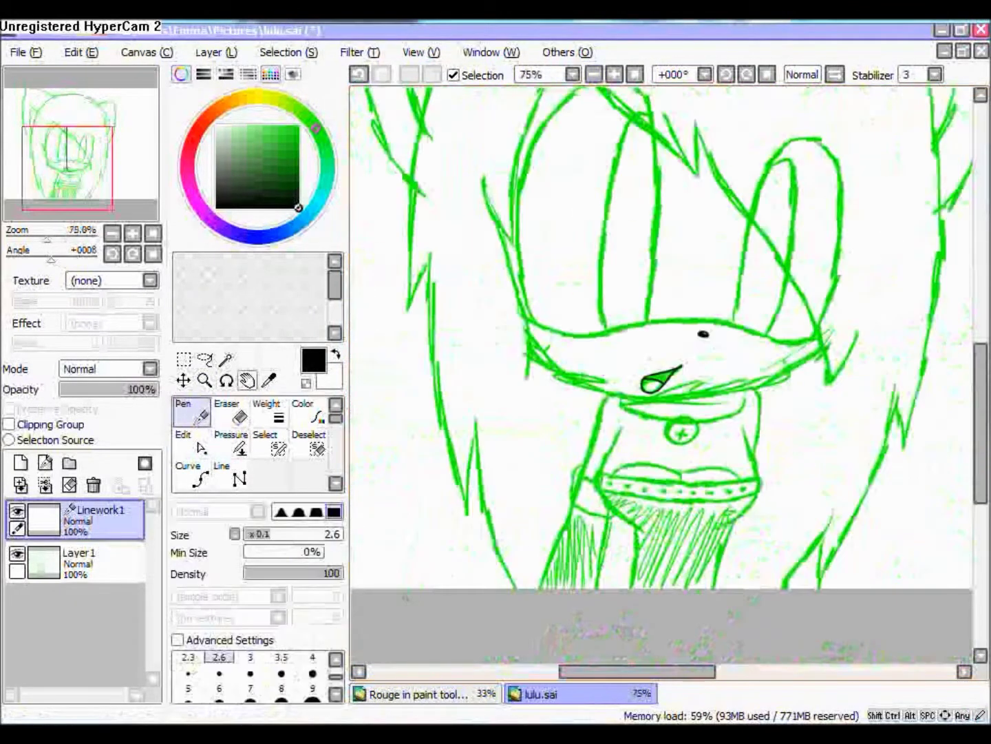
- Trace the fringe's diagonal lower edge across the eyes with Curve strokes, including its central pointed notch
{"action": "left_click", "coordinate": [193, 475]}
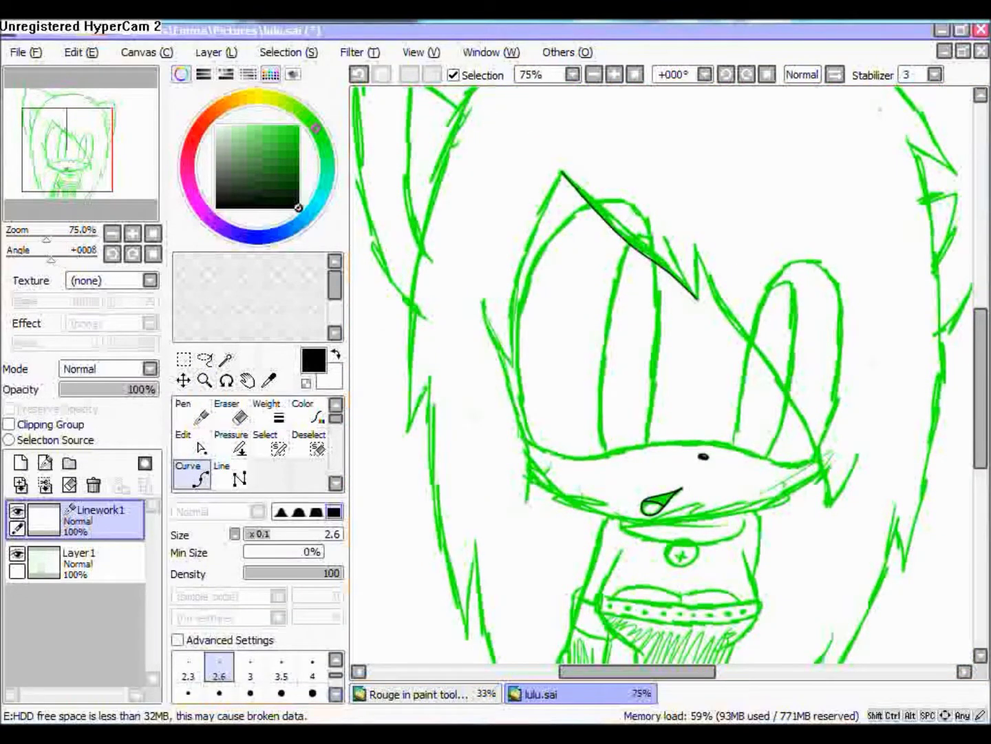
{"action": "scroll", "coordinate": [689, 227], "scroll_direction": "up", "scroll_amount": 4}
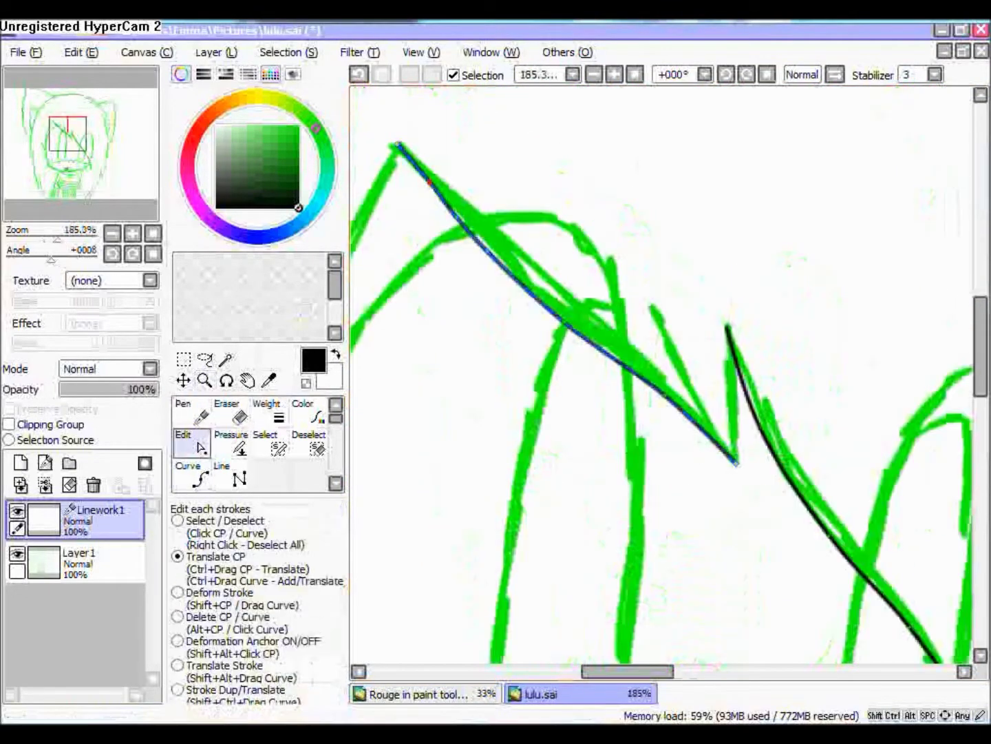
{"action": "scroll", "coordinate": [703, 260], "scroll_direction": "up", "scroll_amount": 4}
{"action": "scroll", "coordinate": [675, 241], "scroll_direction": "down", "scroll_amount": 3}
{"action": "scroll", "coordinate": [675, 239], "scroll_direction": "up", "scroll_amount": 1}
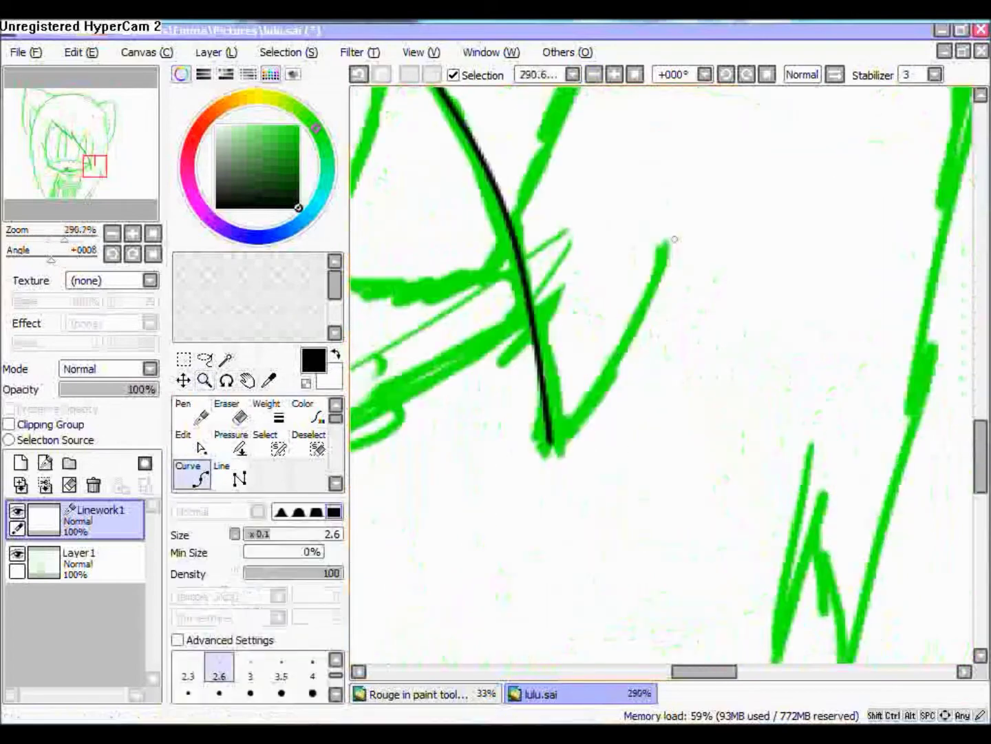
- Ink the fringe's flicked tip beside the cheek and the pointed strands along the left edge of the face
{"action": "scroll", "coordinate": [661, 375], "scroll_direction": "down", "scroll_amount": 3}
{"action": "scroll", "coordinate": [661, 375], "scroll_direction": "up", "scroll_amount": 1}
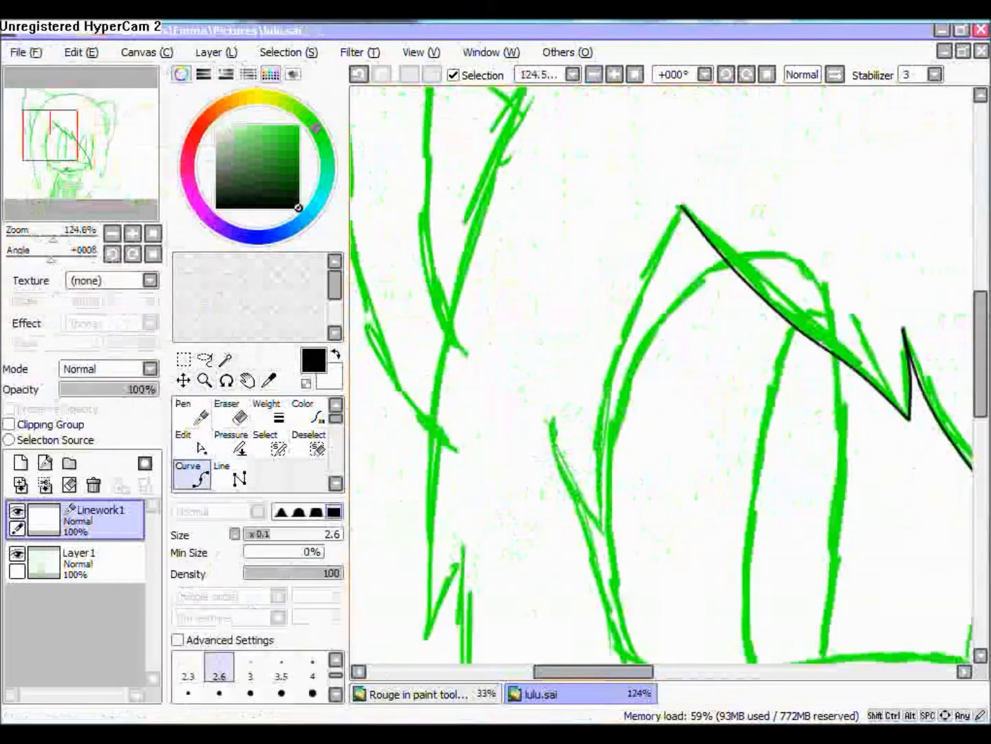
{"action": "scroll", "coordinate": [661, 375], "scroll_direction": "down", "scroll_amount": 3}
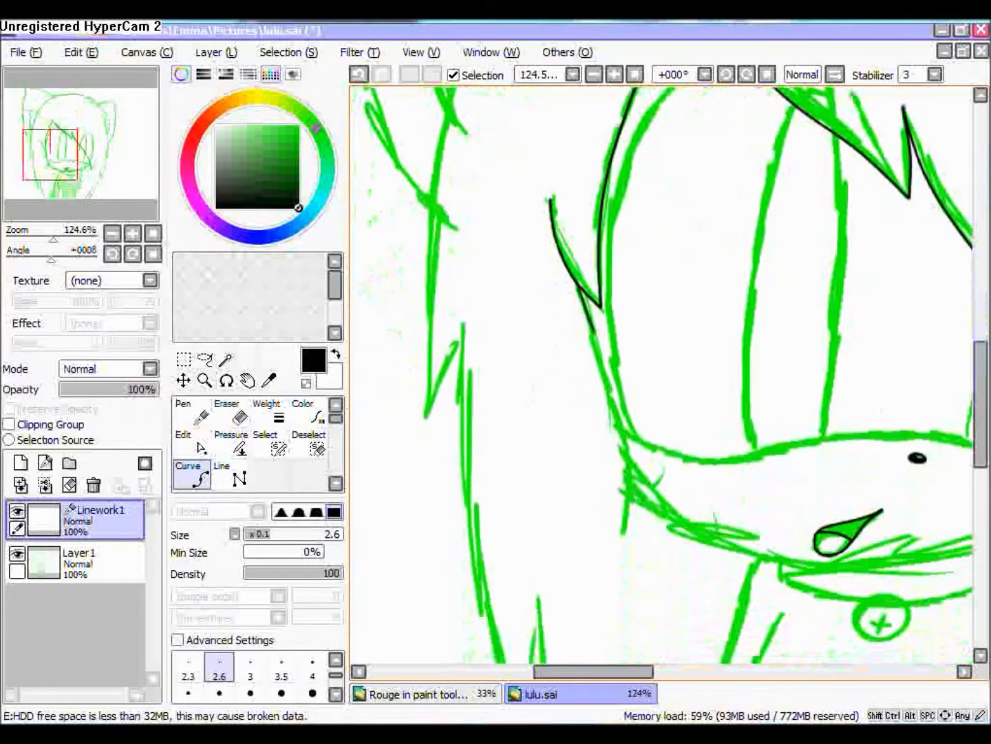
- Trace the muzzle's wavy upper edge and the chin line below the mouth with Curve strokes
{"action": "scroll", "coordinate": [661, 376], "scroll_direction": "up", "scroll_amount": 1}
{"action": "scroll", "coordinate": [661, 376], "scroll_direction": "down", "scroll_amount": 2}
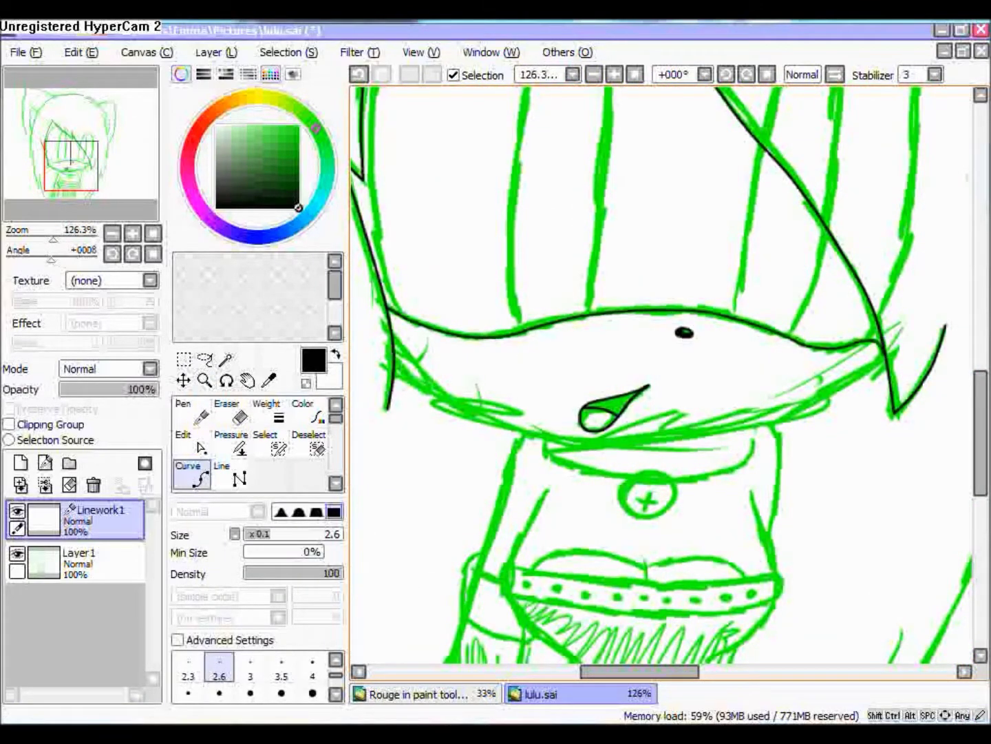
{"action": "scroll", "coordinate": [661, 375], "scroll_direction": "up", "scroll_amount": 2}
{"action": "scroll", "coordinate": [661, 375], "scroll_direction": "down", "scroll_amount": 2}
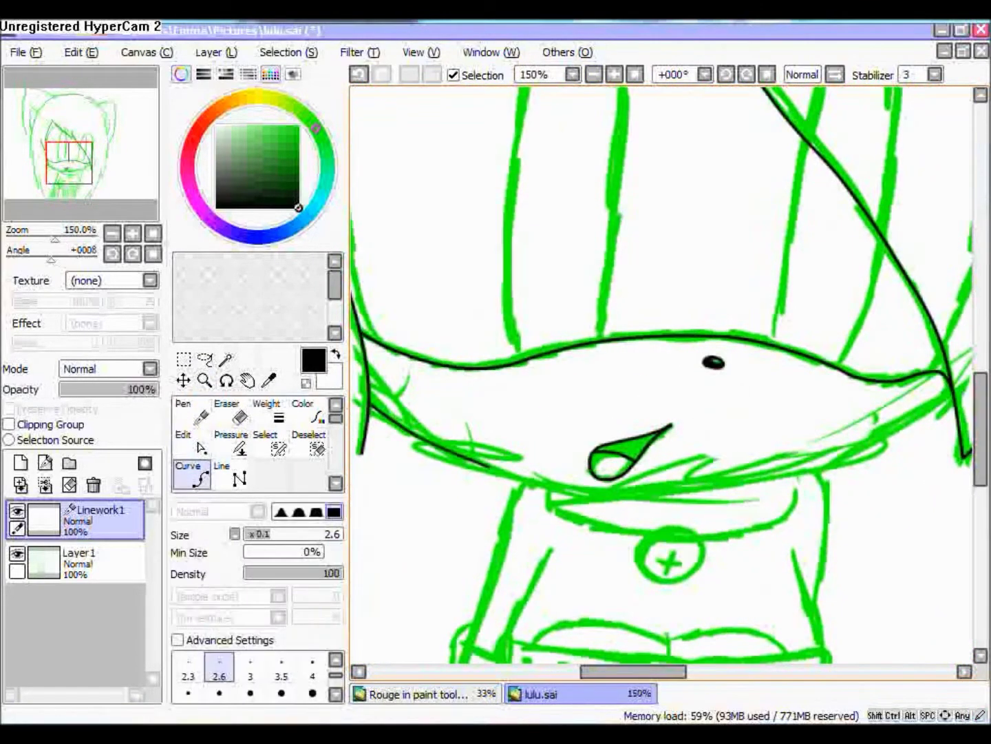
{"action": "key", "text": "ctrl"}
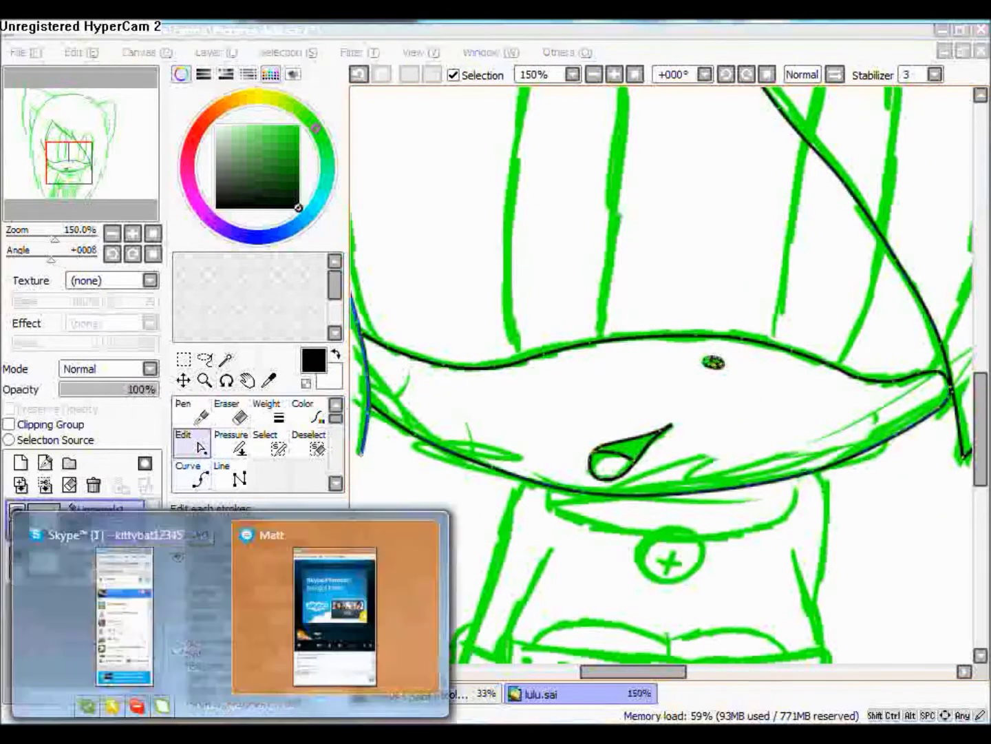
- Switch to the Skype chat, send "I know what that game is", and return to the drawing
{"action": "left_click", "coordinate": [360, 592]}
{"action": "type", "text": "I know wh"}
{"action": "key", "text": "alt+Tab"}
- Trace the top of the head with a curve and adjust its control points to follow the sketch
{"action": "scroll", "coordinate": [661, 375], "scroll_direction": "down", "scroll_amount": 2}
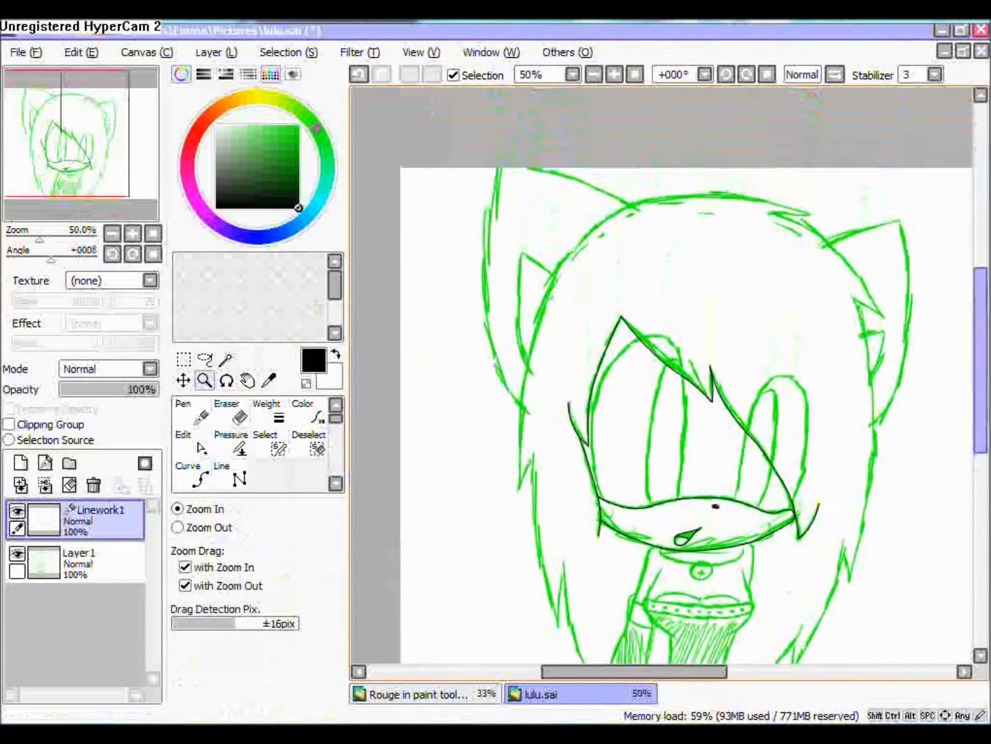
{"action": "key", "text": "ctrl"}
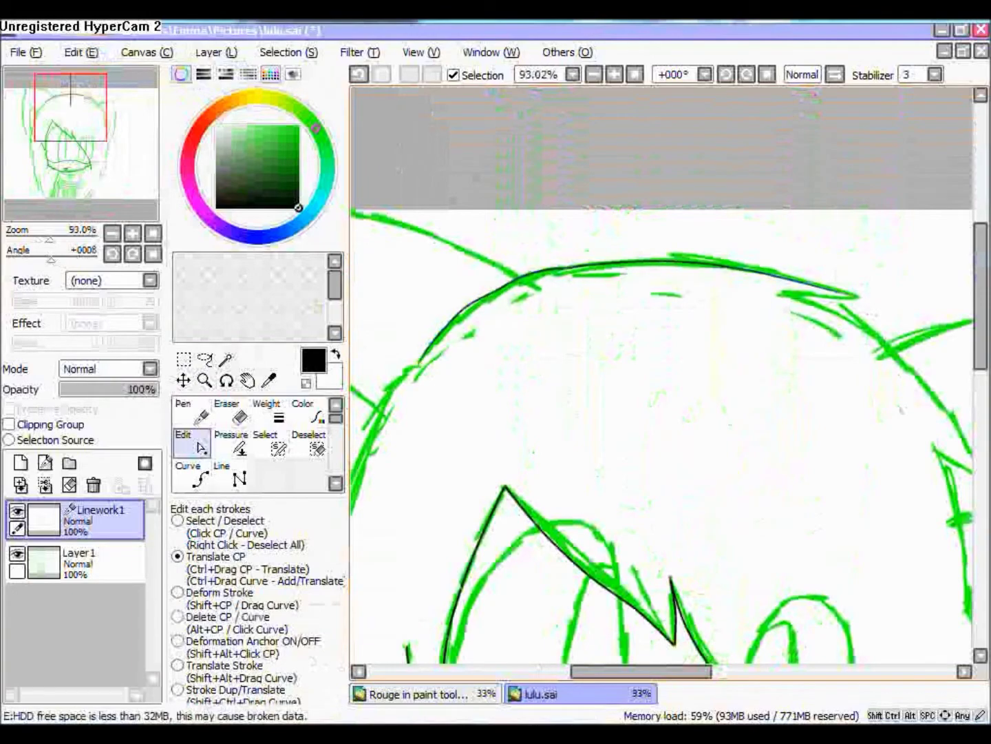
- Switch to the Skype chat, send "D: What just happened", and return to the drawing
{"action": "key", "text": "alt+Tab"}
{"action": "key", "text": "alt+Tab"}
{"action": "key", "text": "alt+Tab"}
{"action": "key", "text": "alt+Tab"}
{"action": "key", "text": "alt+Tab"}
{"action": "key", "text": "alt+Tab"}
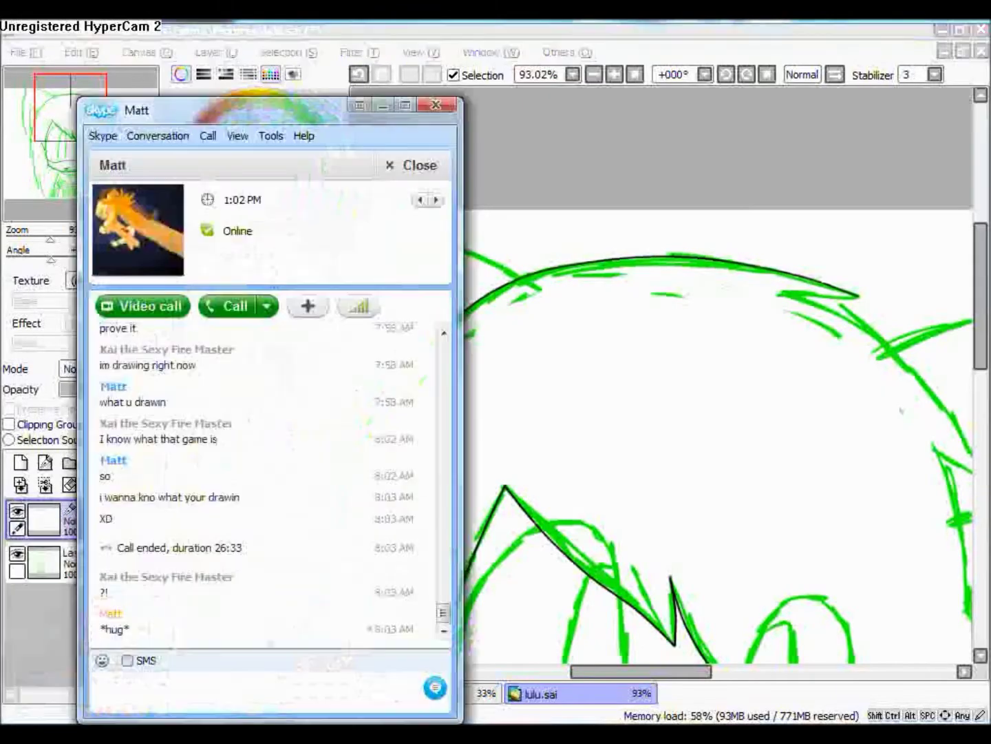
{"action": "type", "text": "D: What just happened"}
{"action": "key", "text": "Return"}
{"action": "key", "text": "alt+Tab"}
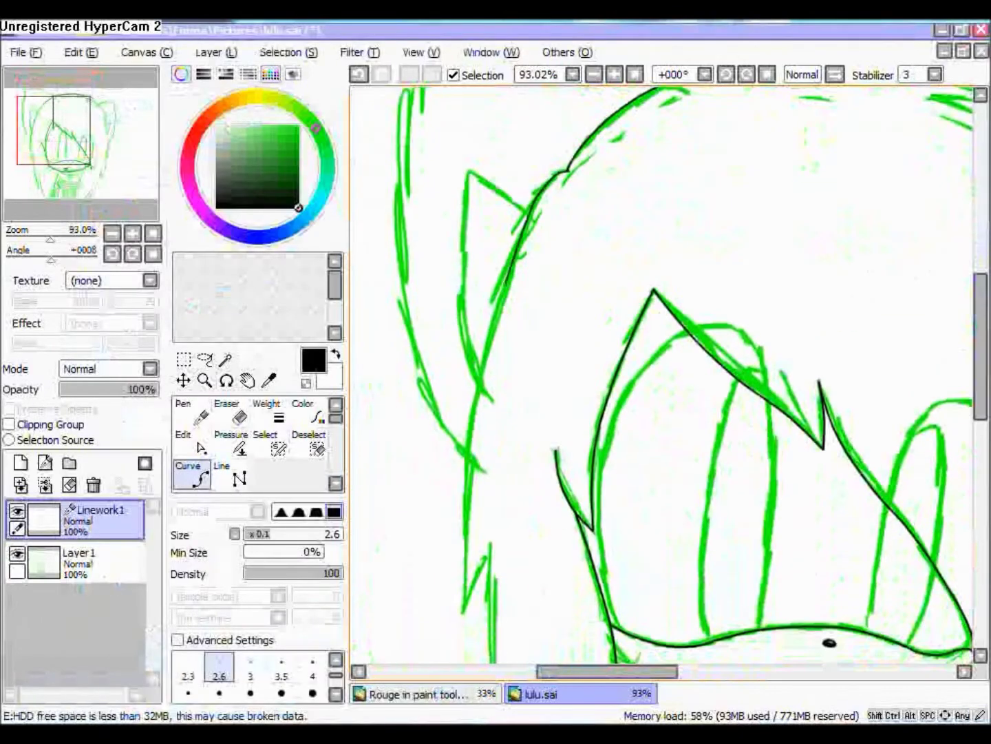
- Reply "ok..." in the Skype chat and return to the drawing
{"action": "key", "text": "alt+Tab"}
{"action": "type", "text": "ok..."}
{"action": "key", "text": "Return"}
{"action": "key", "text": "alt+Tab"}
- Ink the outer left hair edge and the lowest left strand down to the bottom of the canvas
{"action": "scroll", "coordinate": [661, 372], "scroll_direction": "down", "scroll_amount": 5}
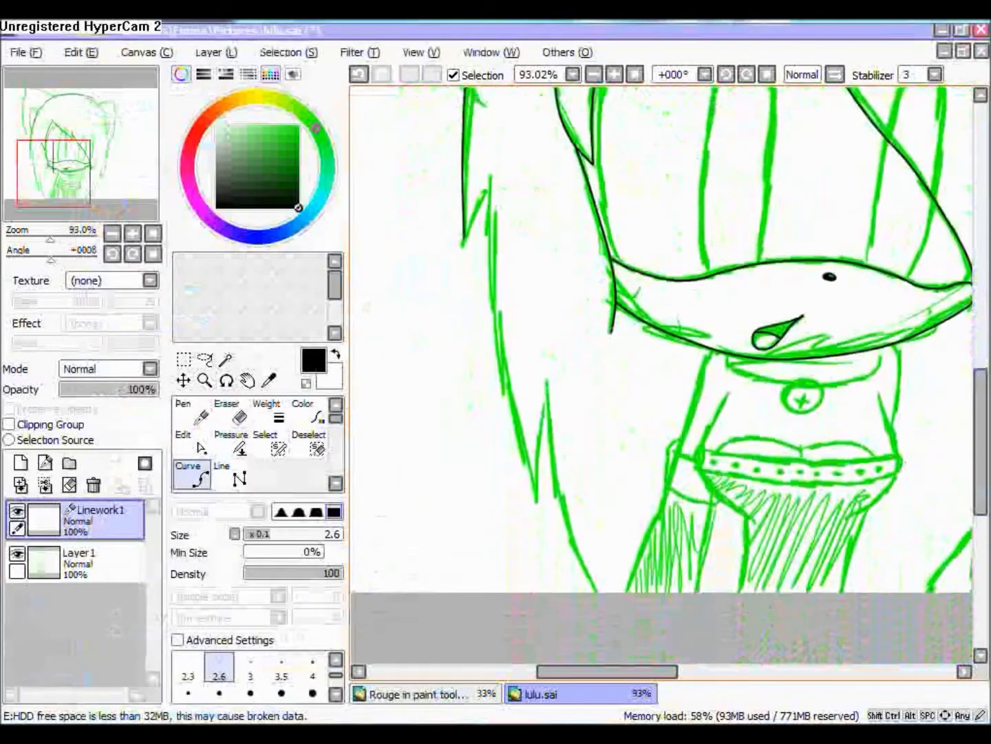
{"action": "key", "text": "alt+Tab"}
{"action": "key", "text": "alt+Tab"}
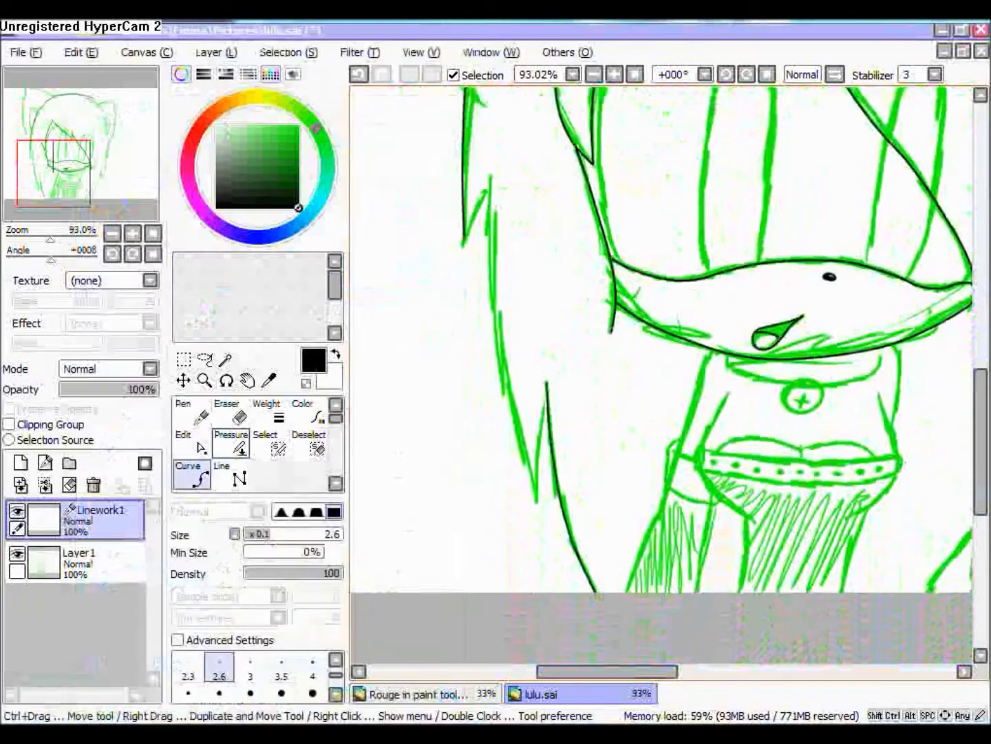
- Connect the left hair strands with curves at the jagged notches and fit the control points to the spikes
{"action": "left_click", "coordinate": [547, 410]}
{"action": "left_click", "coordinate": [650, 200]}
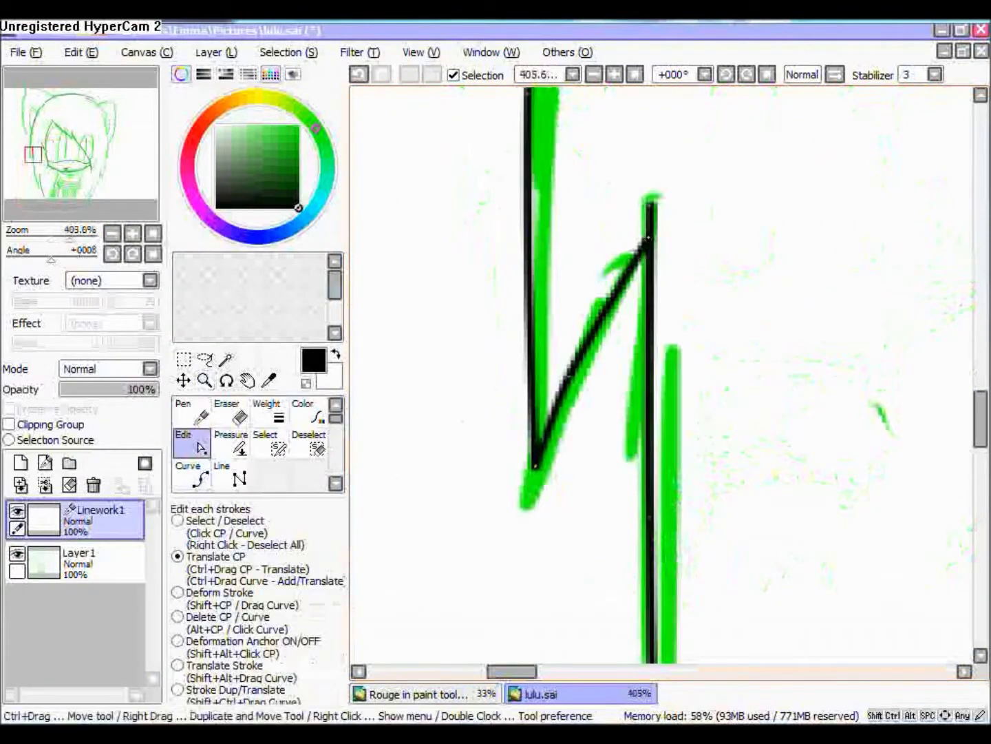
{"action": "key", "text": "Home"}
{"action": "scroll", "coordinate": [620, 413], "scroll_direction": "up", "scroll_amount": 5}
{"action": "left_click", "coordinate": [194, 475]}
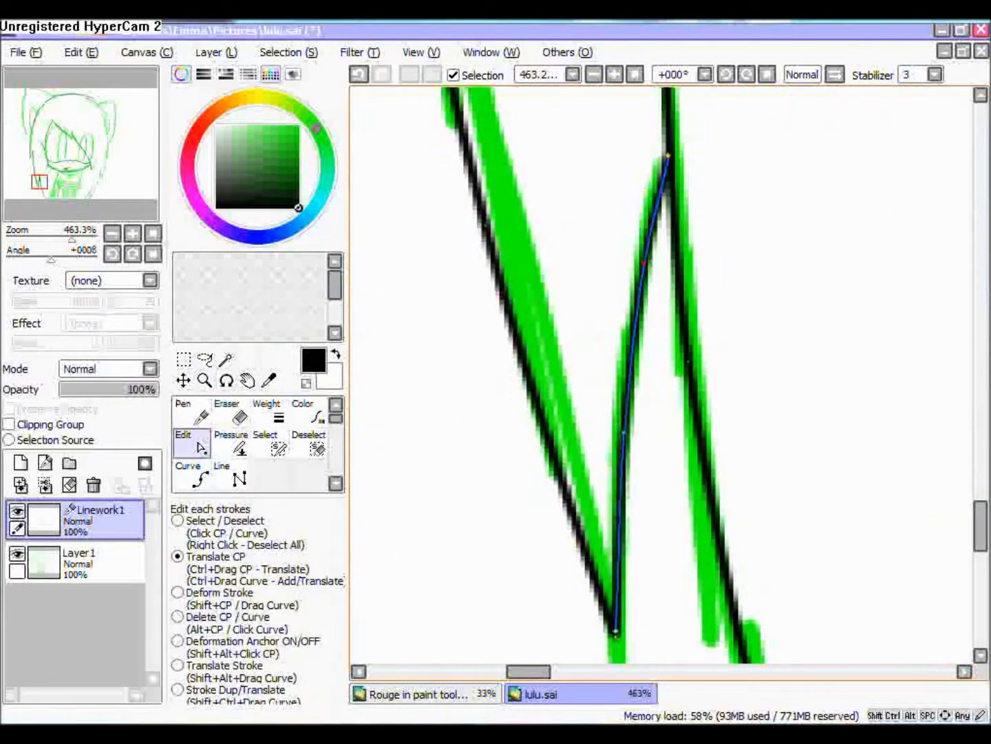
- Ink the lower right hair strands, join them at the bottom spike, and save the drawing
{"action": "key", "text": "Home"}
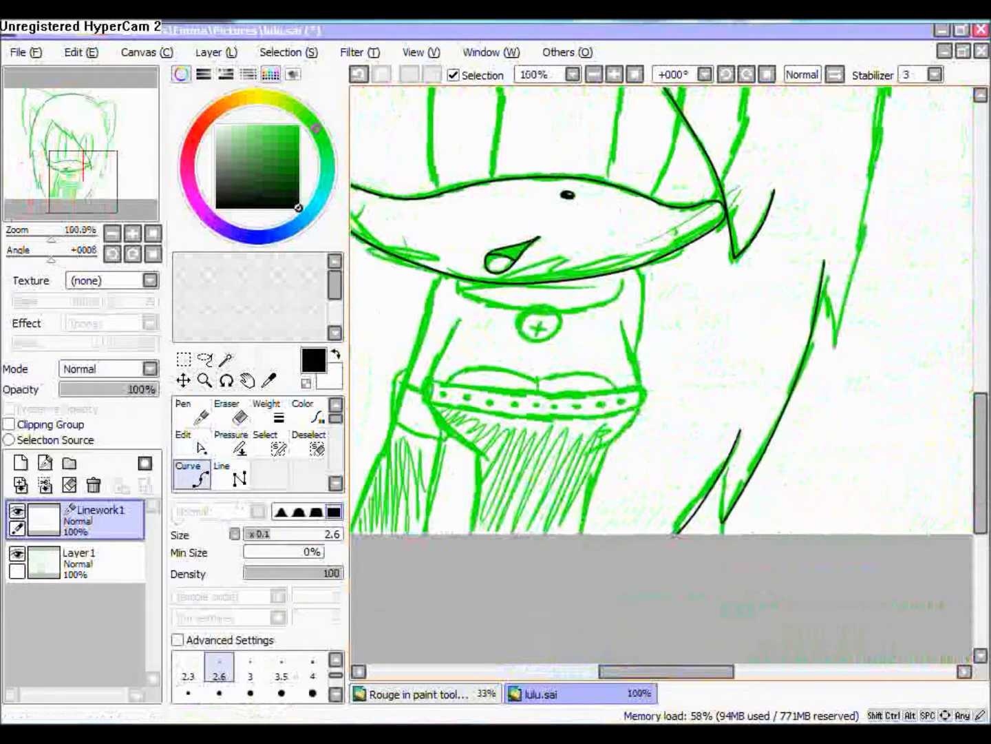
{"action": "scroll", "coordinate": [730, 482], "scroll_direction": "up", "scroll_amount": 5}
{"action": "left_click", "coordinate": [729, 464]}
{"action": "double_click", "coordinate": [720, 535]}
{"action": "scroll", "coordinate": [661, 378], "scroll_direction": "down", "scroll_amount": 5}
{"action": "key", "text": "ctrl+s"}
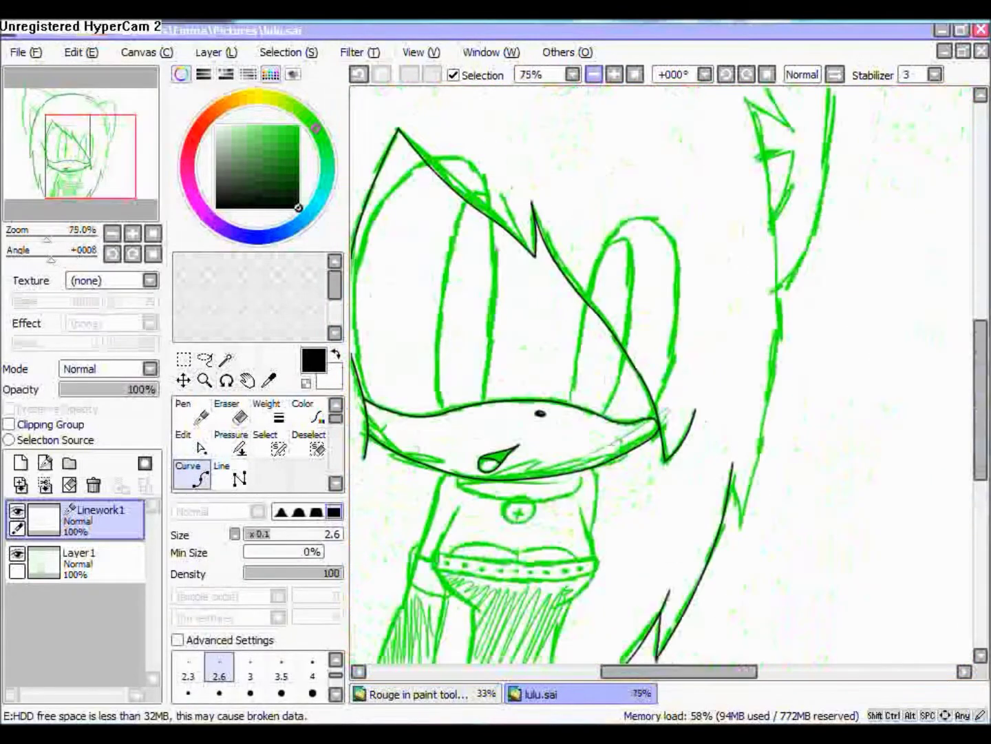
- Trace the long outer right hair edge and connect it to the lower strand at the spike
{"action": "key", "text": "ctrl"}
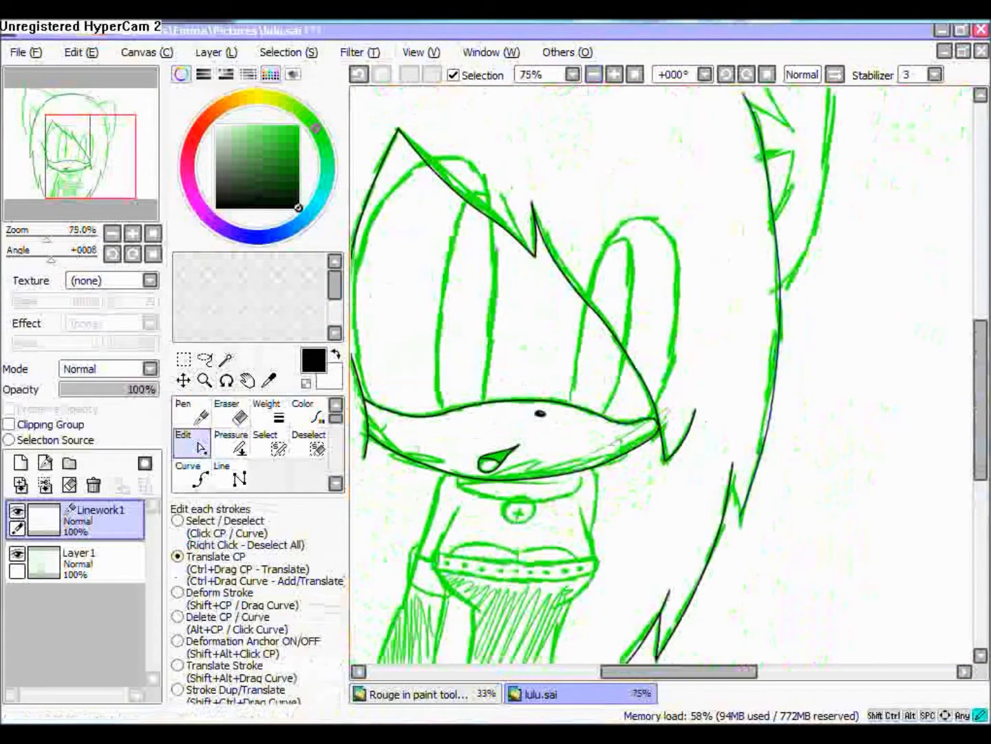
{"action": "scroll", "coordinate": [688, 585], "scroll_direction": "up", "scroll_amount": 5}
{"action": "key", "text": "ctrl"}
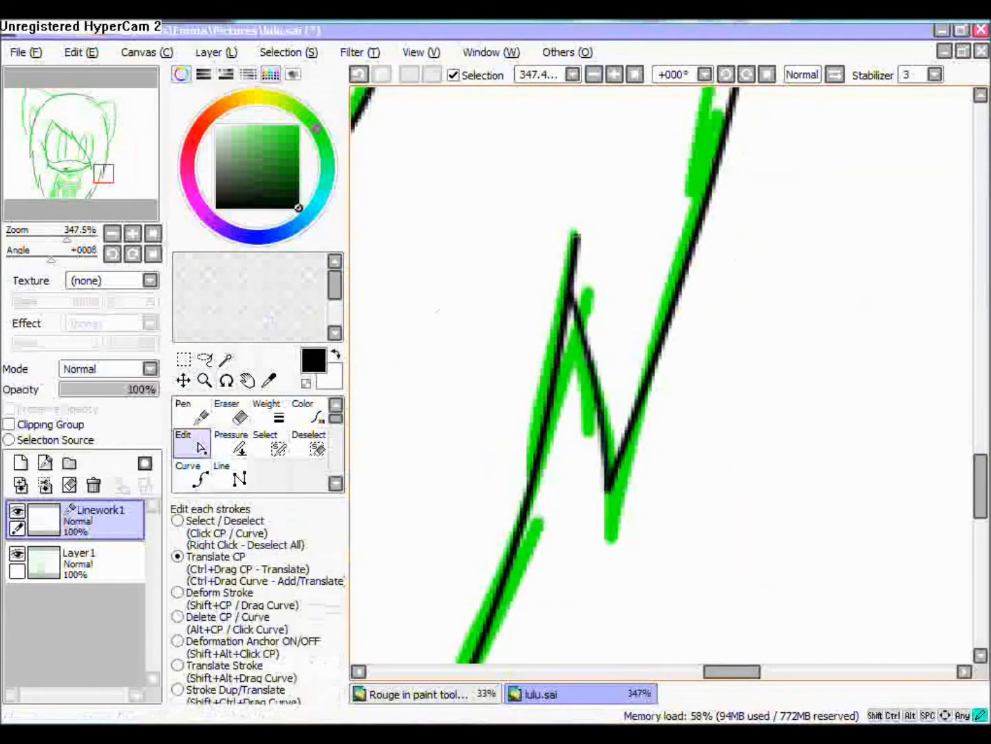
- Trace the head's upper right curve and connect it to the neighbouring hair lines at both pointed ends
{"action": "scroll", "coordinate": [661, 375], "scroll_direction": "down", "scroll_amount": 4}
{"action": "key", "text": "ctrl"}
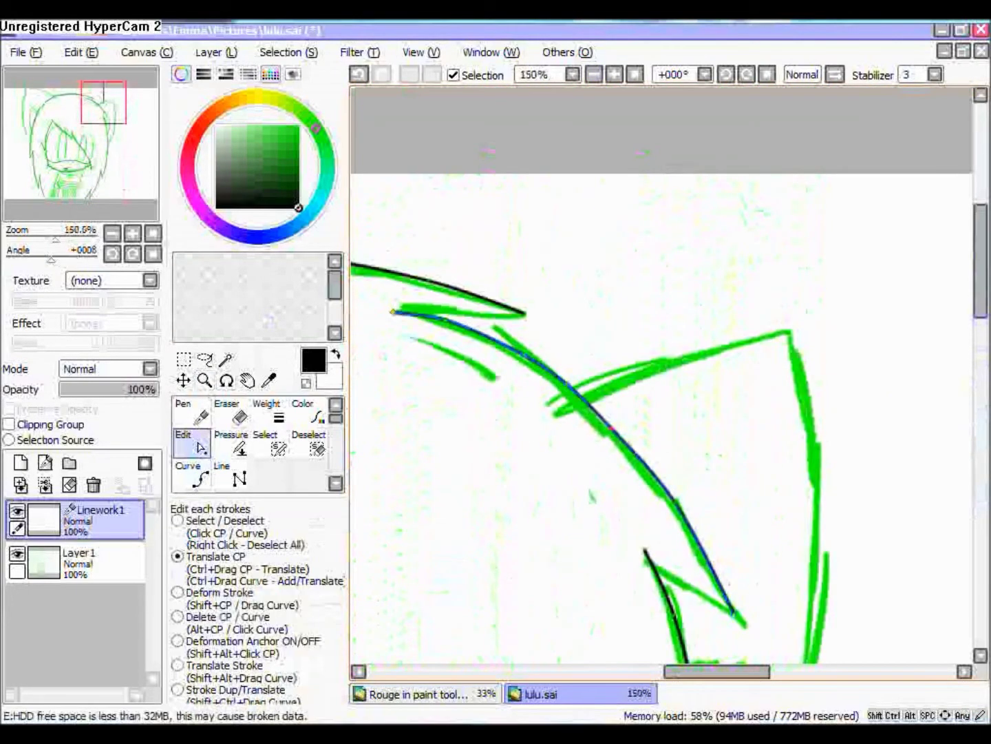
{"action": "scroll", "coordinate": [661, 376], "scroll_direction": "up", "scroll_amount": 3}
{"action": "scroll", "coordinate": [661, 376], "scroll_direction": "down", "scroll_amount": 4}
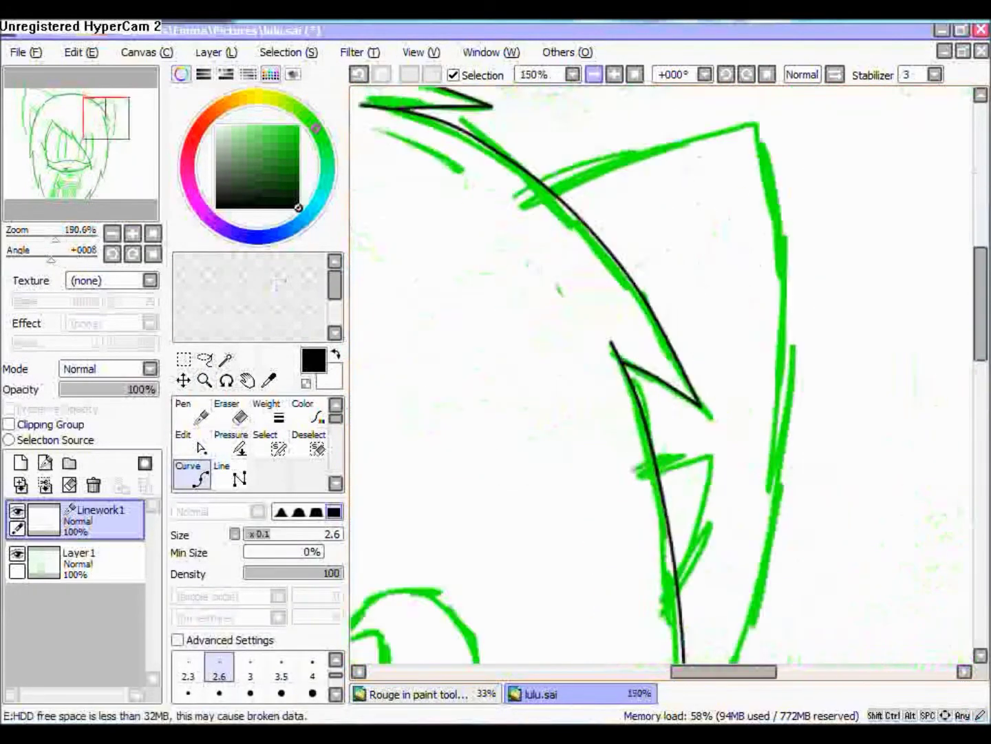
- Ink the right ear's outline and the small hair tuft inside it with Curve strokes
{"action": "key", "text": "ctrl+space"}
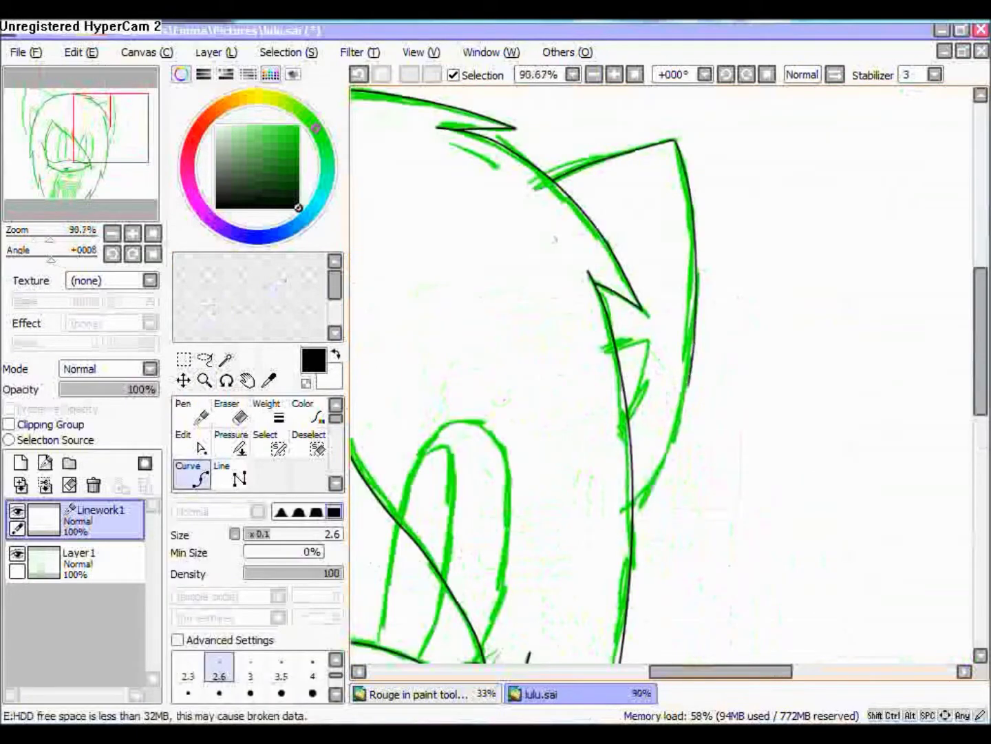
{"action": "left_click", "coordinate": [667, 423], "text": "ctrl"}
{"action": "left_click", "coordinate": [588, 310]}
{"action": "left_click", "coordinate": [640, 296]}
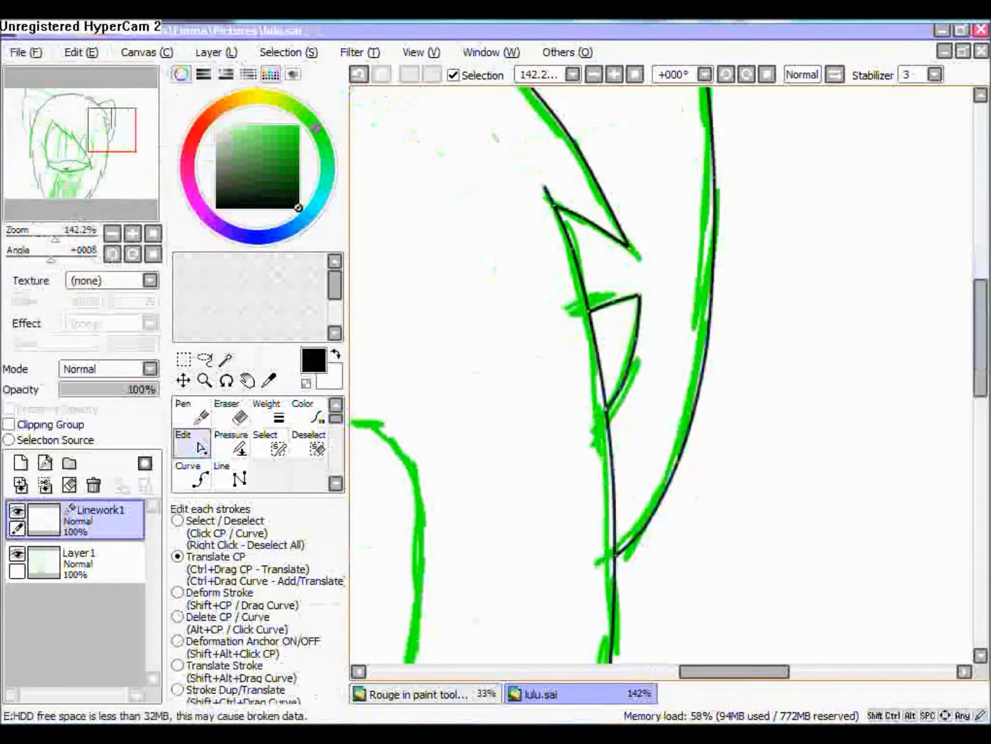
- Trace the large left ear's upper edge and long outer side with Curve strokes
{"action": "scroll", "coordinate": [670, 375], "scroll_direction": "down", "scroll_amount": 2}
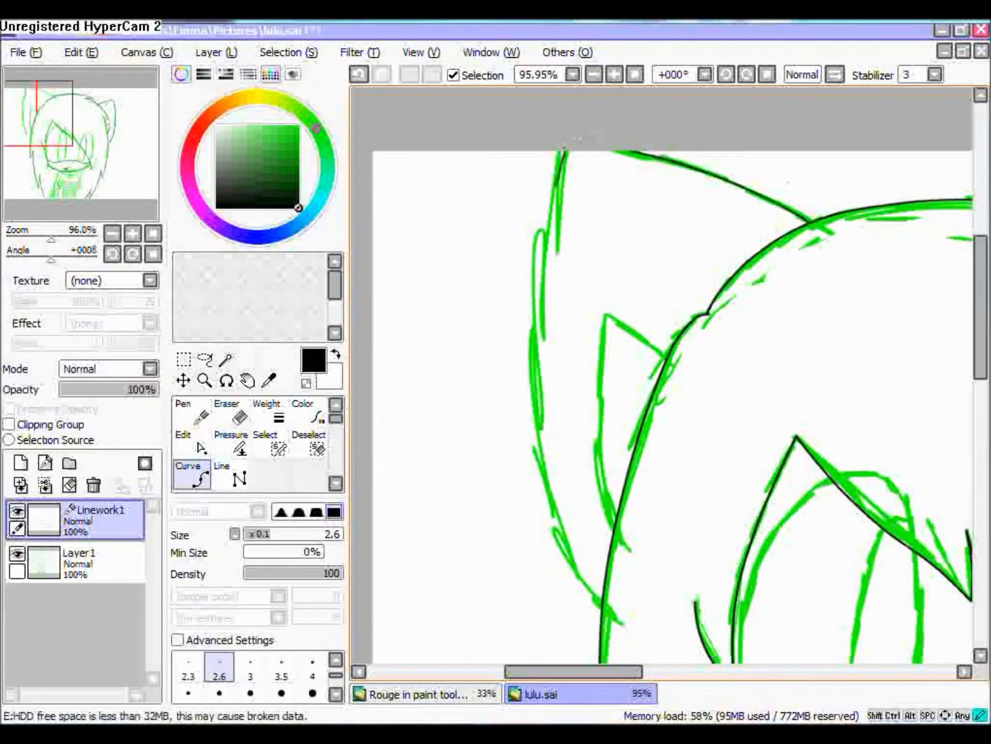
{"action": "key", "text": "ctrl"}
{"action": "key", "text": "ctrl"}
- Ink the inner outline of the left ear where it meets the hair
{"action": "scroll", "coordinate": [590, 474], "scroll_direction": "up", "scroll_amount": 2}
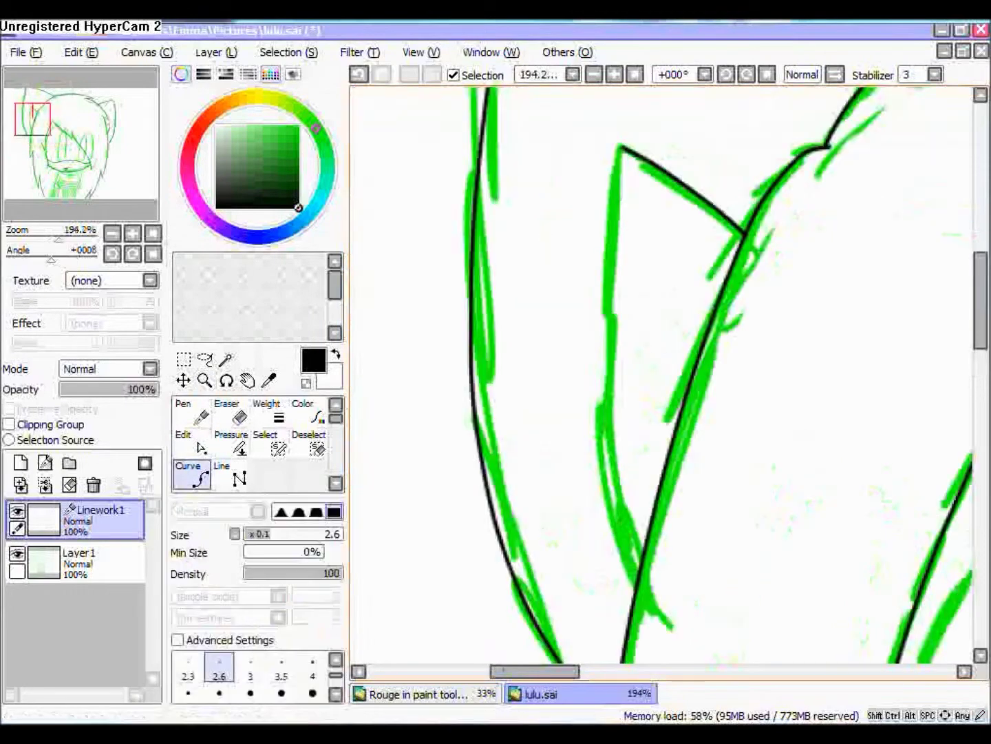
{"action": "key", "text": "ctrl"}
{"action": "scroll", "coordinate": [661, 375], "scroll_direction": "down", "scroll_amount": 5}
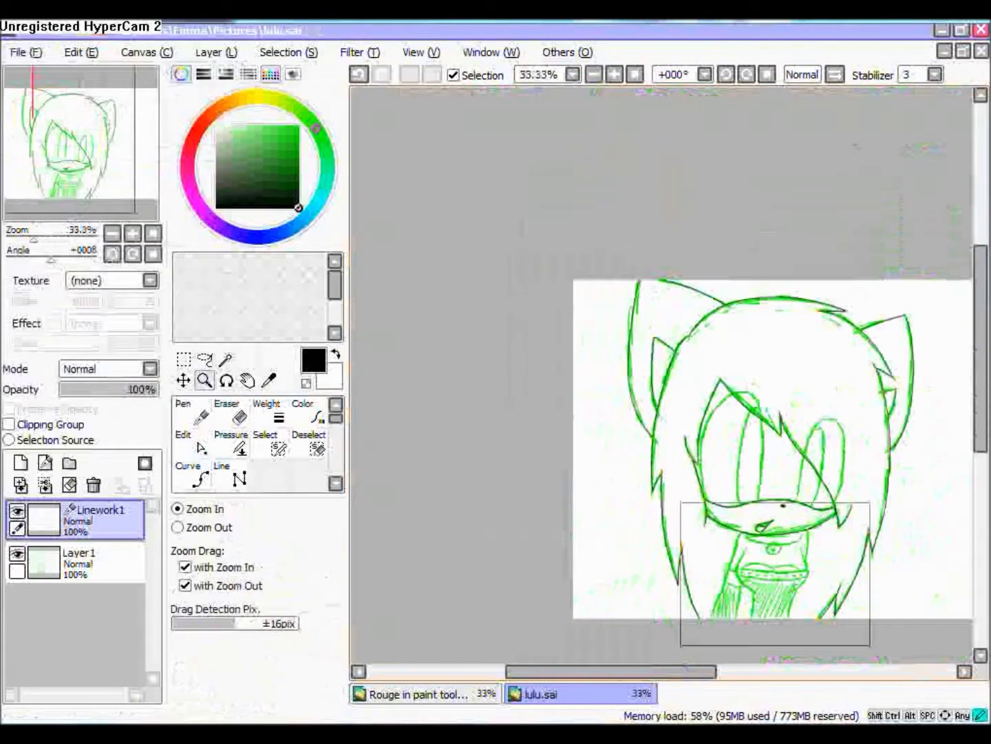
- Ink the sides of the torso and the outline of the dotted band across the chest
{"action": "scroll", "coordinate": [661, 413], "scroll_direction": "up", "scroll_amount": 4}
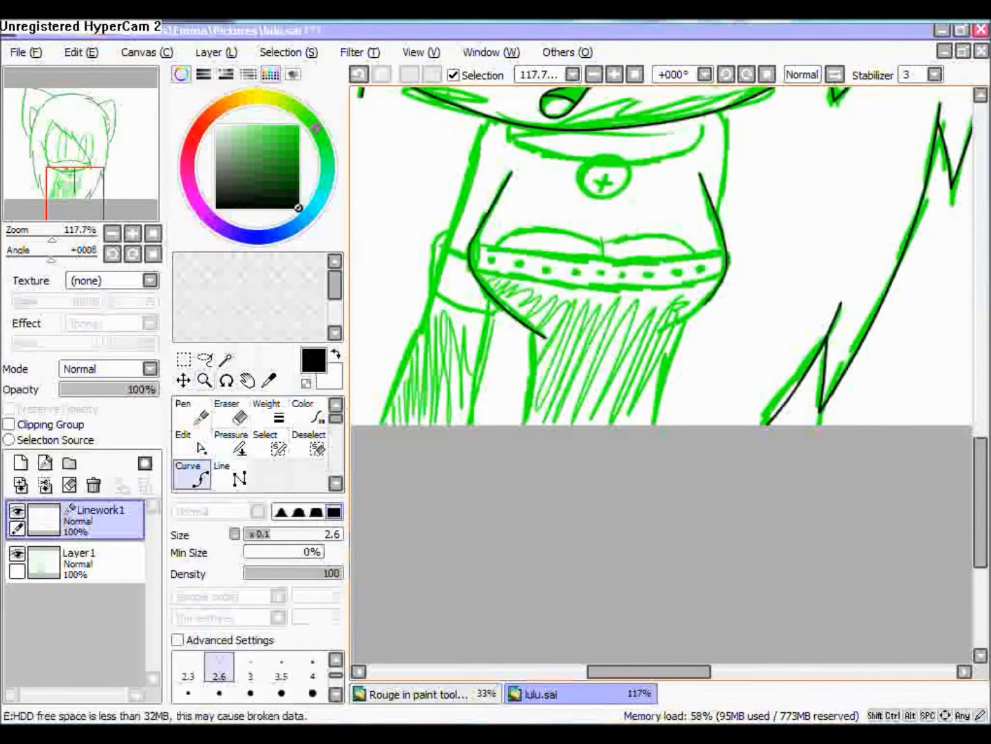
{"action": "scroll", "coordinate": [551, 73], "scroll_direction": "up", "scroll_amount": 1}
{"action": "left_click", "coordinate": [434, 332]}
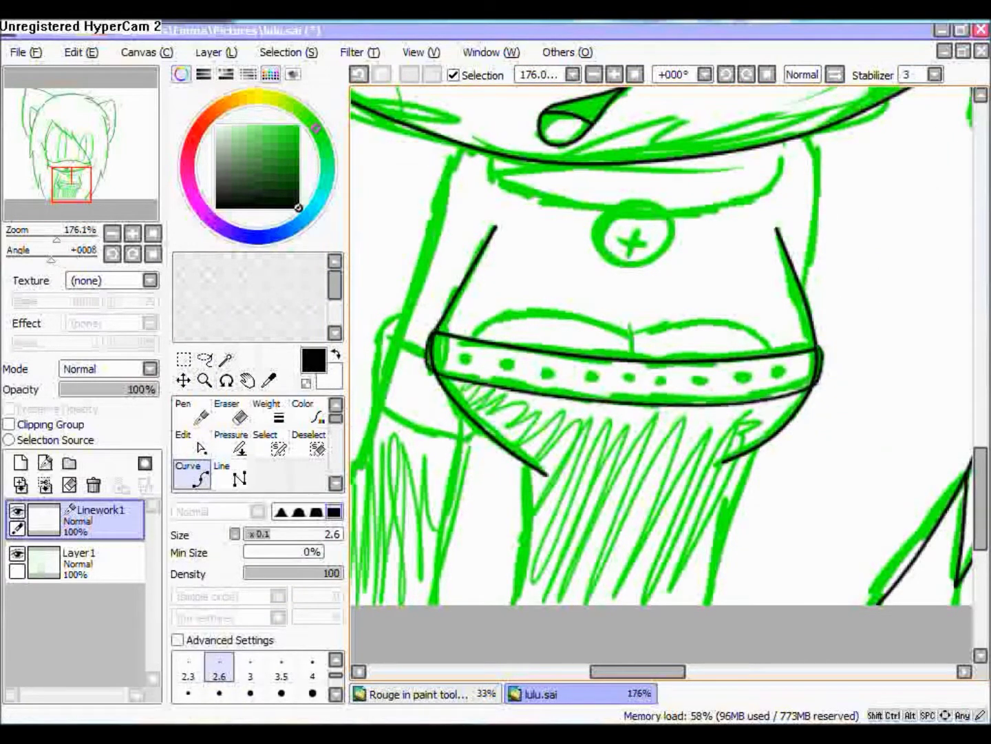
- Erase the overlapping line pieces inside both ends of the dotted chest band with the Eraser at size 2.3
{"action": "left_click_drag", "start_coordinate": [400, 304], "coordinate": [515, 413]}
{"action": "key", "text": "e"}
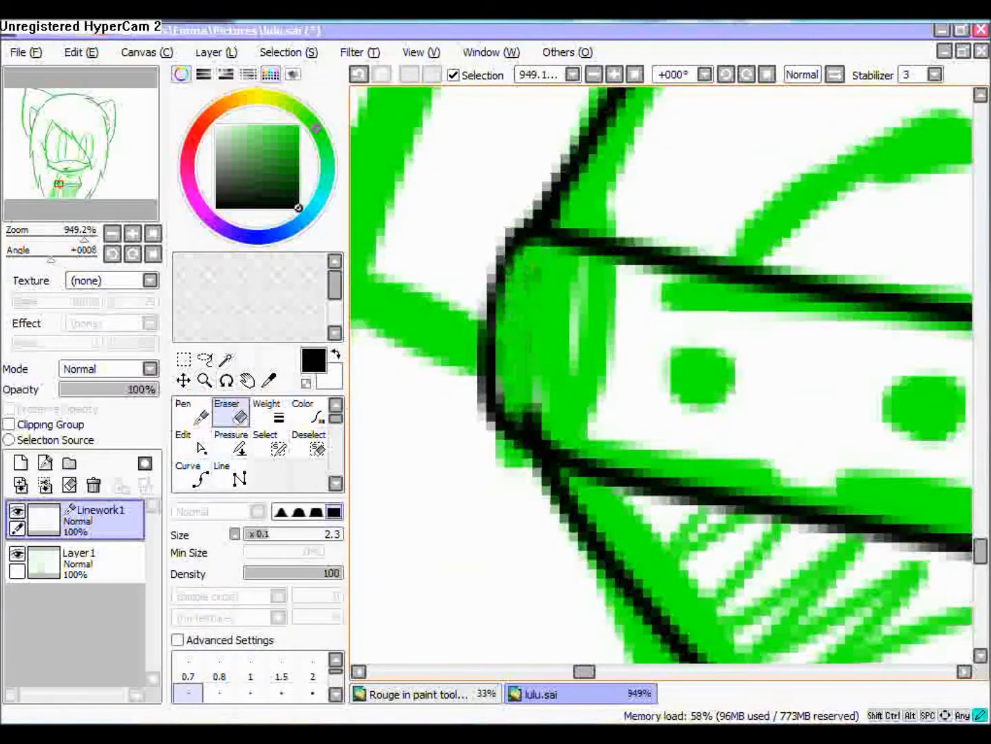
{"action": "scroll", "coordinate": [516, 333], "scroll_direction": "right", "scroll_amount": 5}
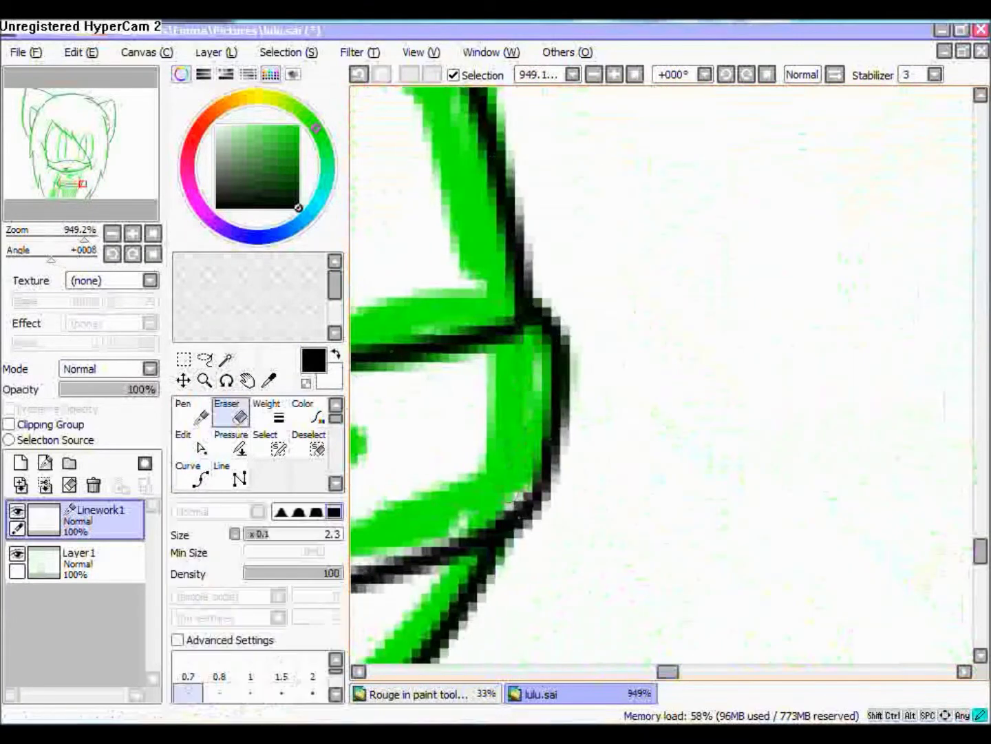
- Ink both sides of the waist below the dotted chest band with Curve strokes at size 2.6
{"action": "key", "text": "ctrl"}
{"action": "key", "text": "Home"}
{"action": "key", "text": "alt+space"}
{"action": "left_click_drag", "start_coordinate": [623, 375], "coordinate": [682, 375]}
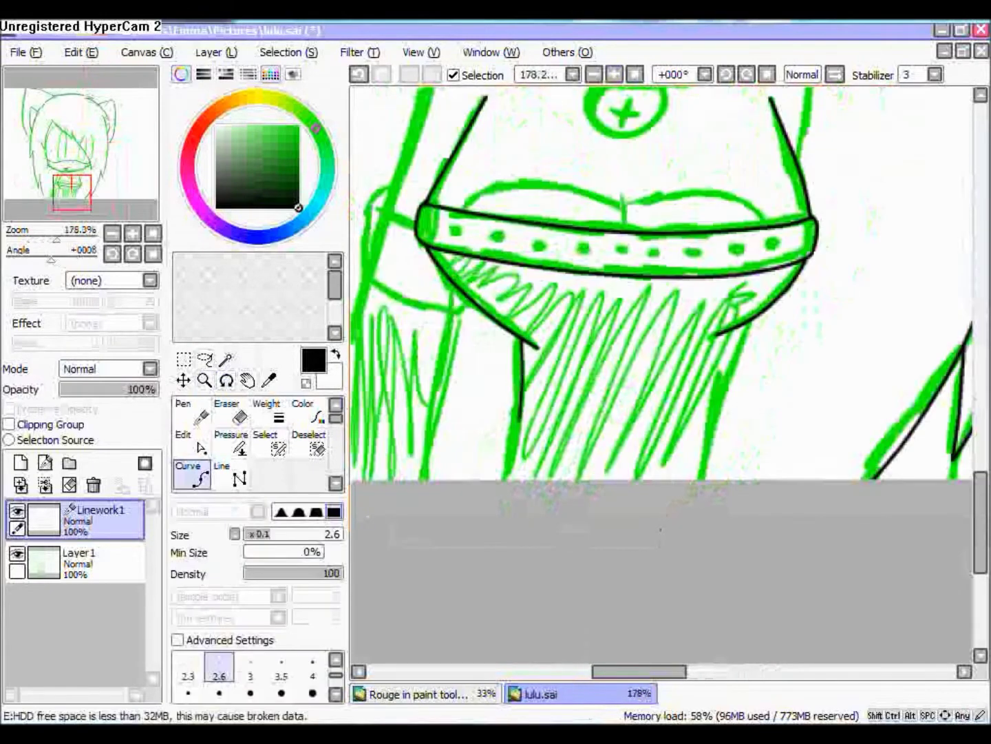
- Ink the two curved bust lines and the short centre line above the dotted band with Curve strokes at size 2.3
{"action": "key", "text": "ctrl"}
{"action": "scroll", "coordinate": [661, 331], "scroll_direction": "up", "scroll_amount": 3}
{"action": "left_click", "coordinate": [623, 292]}
{"action": "double_click", "coordinate": [627, 322]}
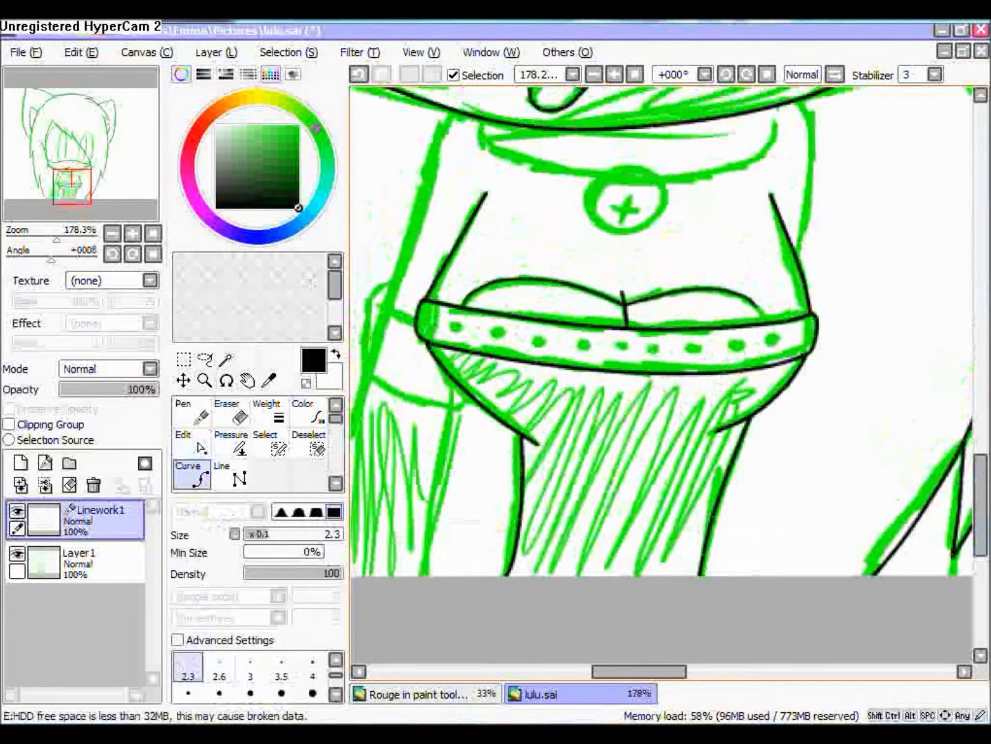
- Ink the round dots along the chest band with the linework Pen at size 9 and save the drawing
{"action": "key", "text": "ctrl+space"}
{"action": "left_click", "coordinate": [579, 338]}
{"action": "key", "text": "n"}
{"action": "left_click", "coordinate": [414, 322]}
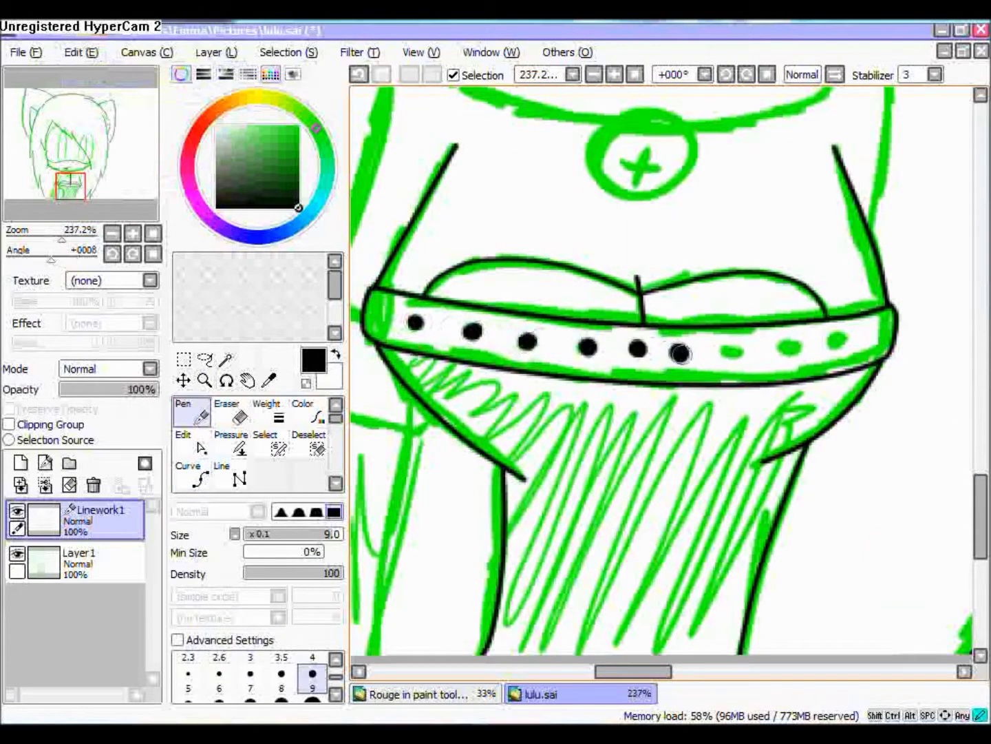
{"action": "left_click", "coordinate": [26, 51]}
{"action": "left_click", "coordinate": [31, 195]}
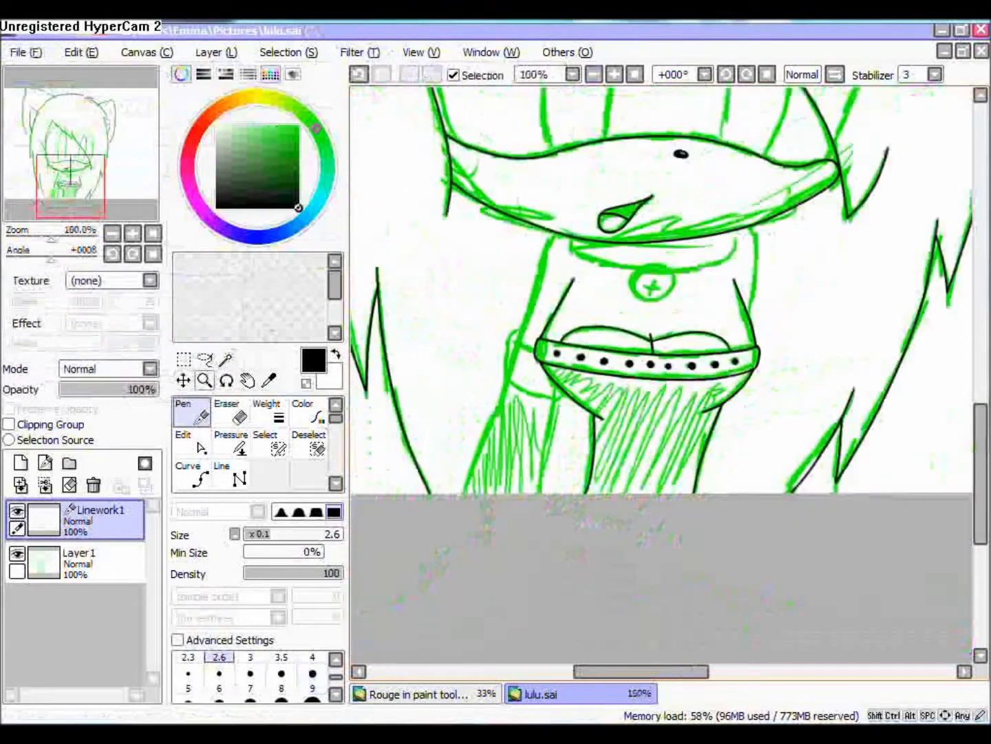
- Ink the round collar tag, its inner cross and the collar outline with Curve strokes at size 2.6
{"action": "left_click", "coordinate": [193, 475]}
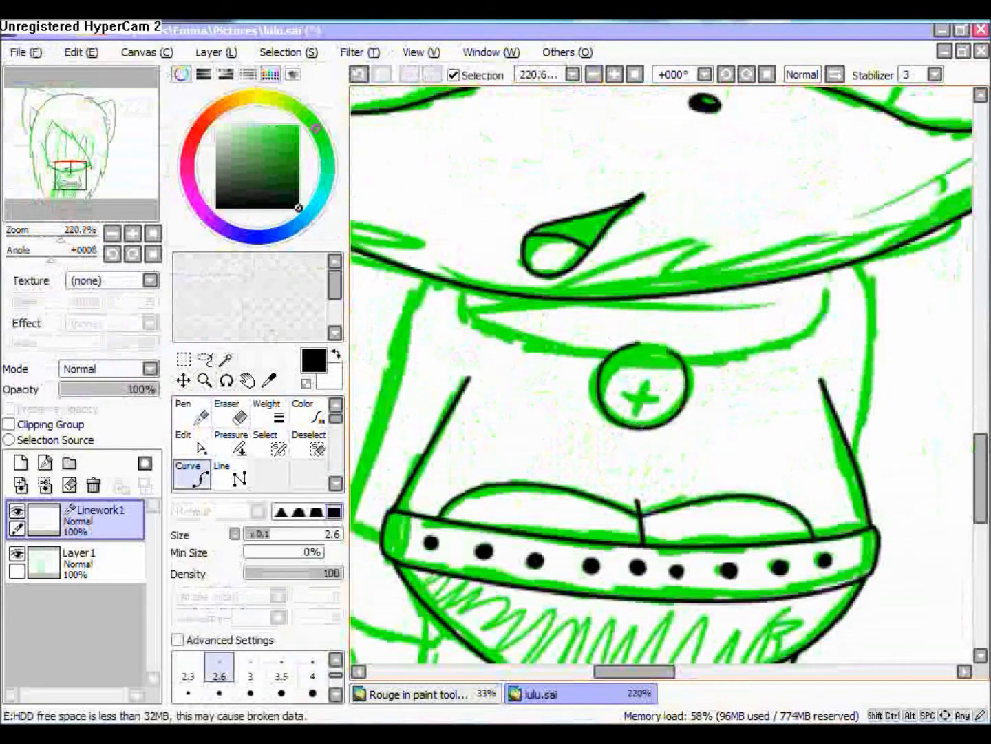
{"action": "key", "text": "n"}
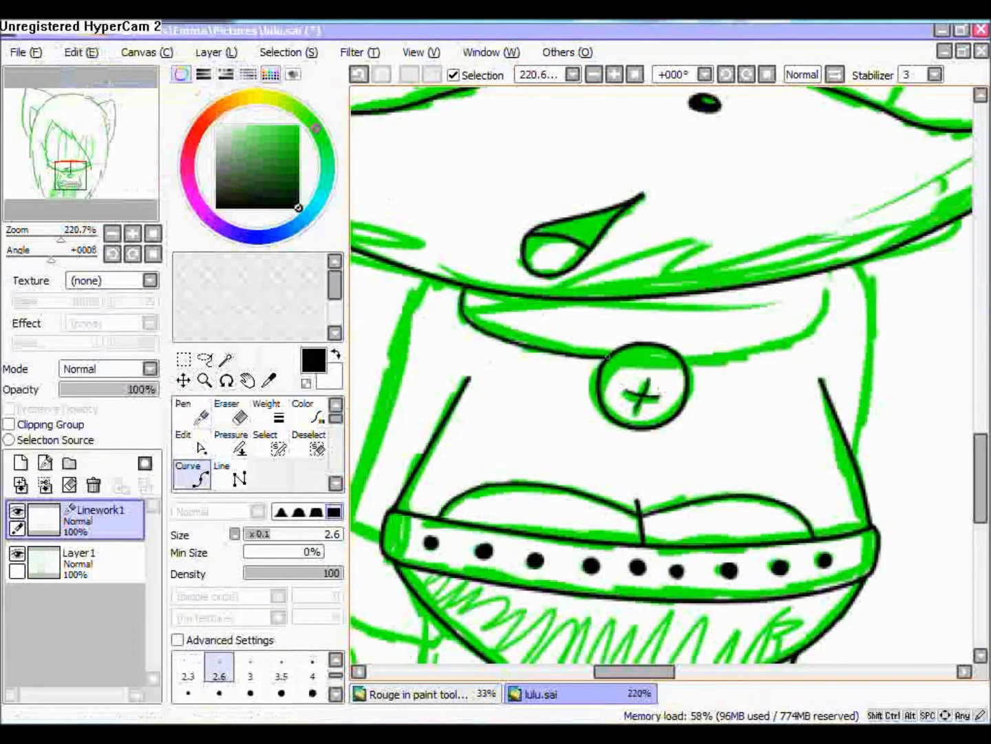
{"action": "left_click_drag", "start_coordinate": [517, 532], "coordinate": [459, 513]}
- Ink the left arm, its cuff and the forearm below it, and save the drawing
{"action": "scroll", "coordinate": [661, 375], "scroll_direction": "down", "scroll_amount": 3}
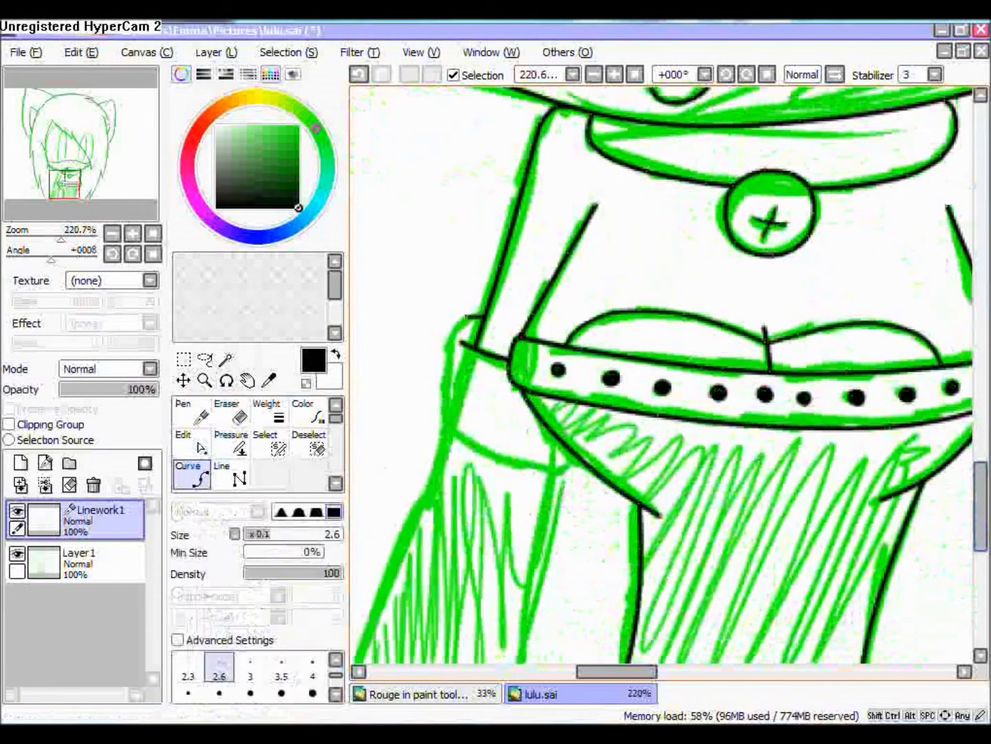
{"action": "left_click_drag", "start_coordinate": [661, 376], "coordinate": [797, 238]}
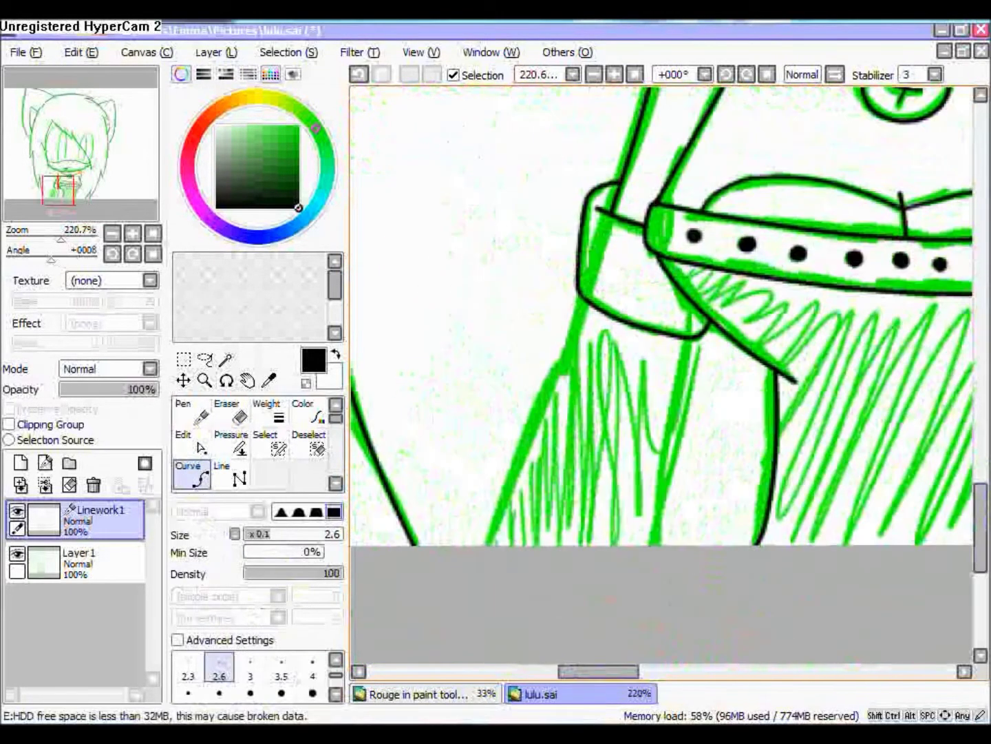
{"action": "left_click", "coordinate": [25, 52]}
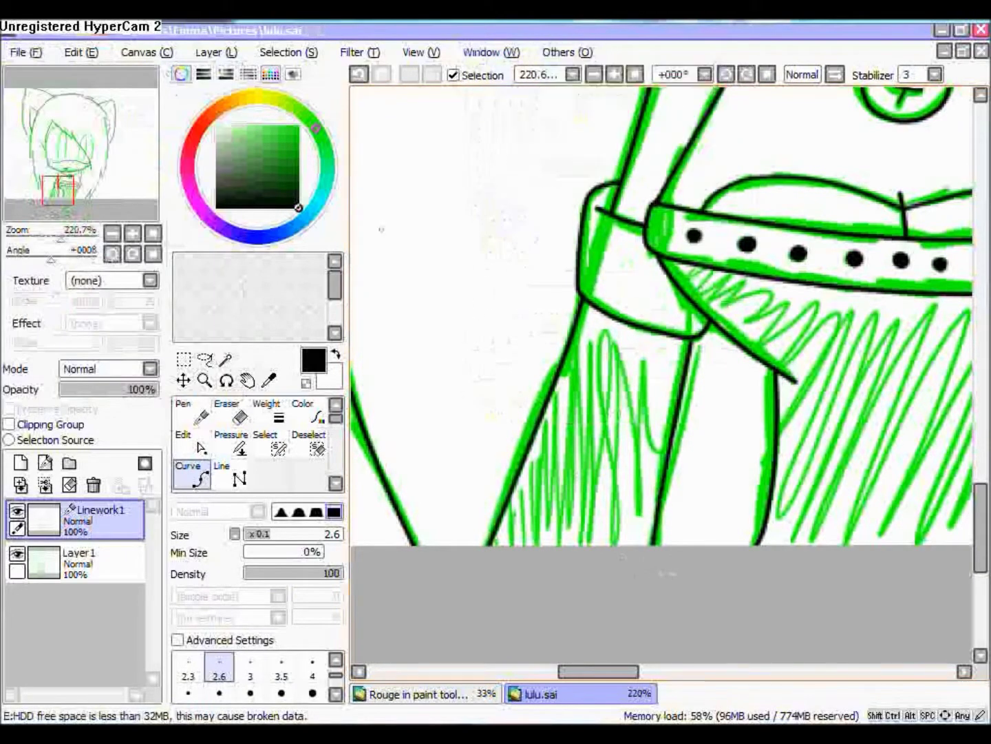
- Ink the large left eye's outline with a Curve stroke and switch to editing its control points
{"action": "left_click", "coordinate": [205, 380]}
{"action": "left_click", "coordinate": [619, 345]}
{"action": "left_click", "coordinate": [192, 474]}
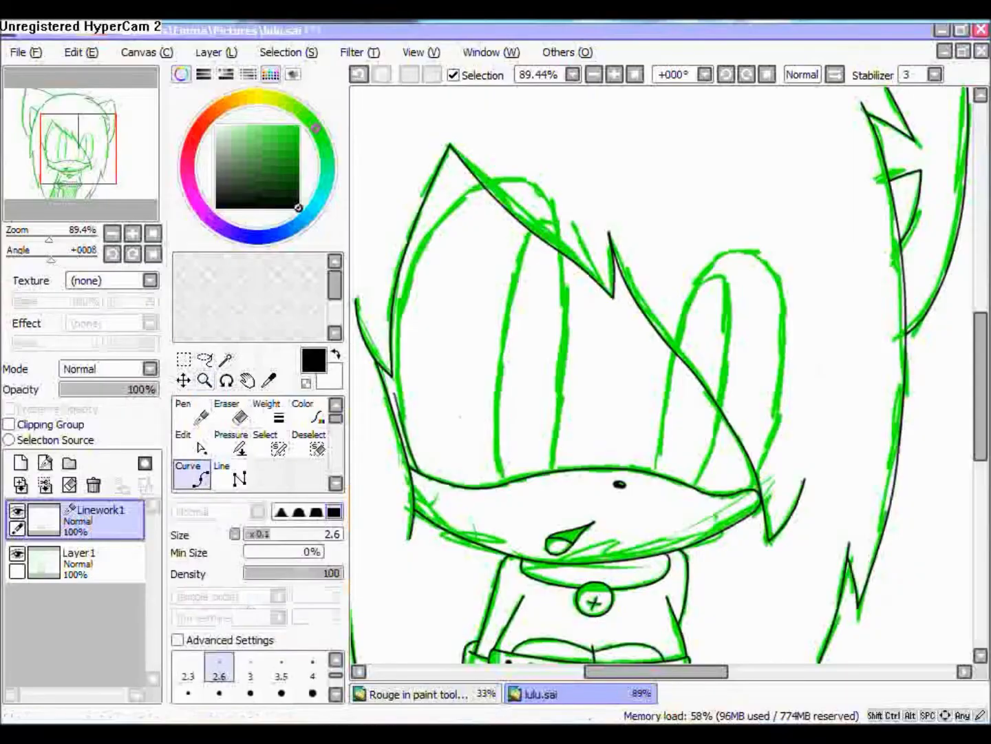
{"action": "left_click", "coordinate": [504, 347]}
{"action": "left_click", "coordinate": [192, 444]}
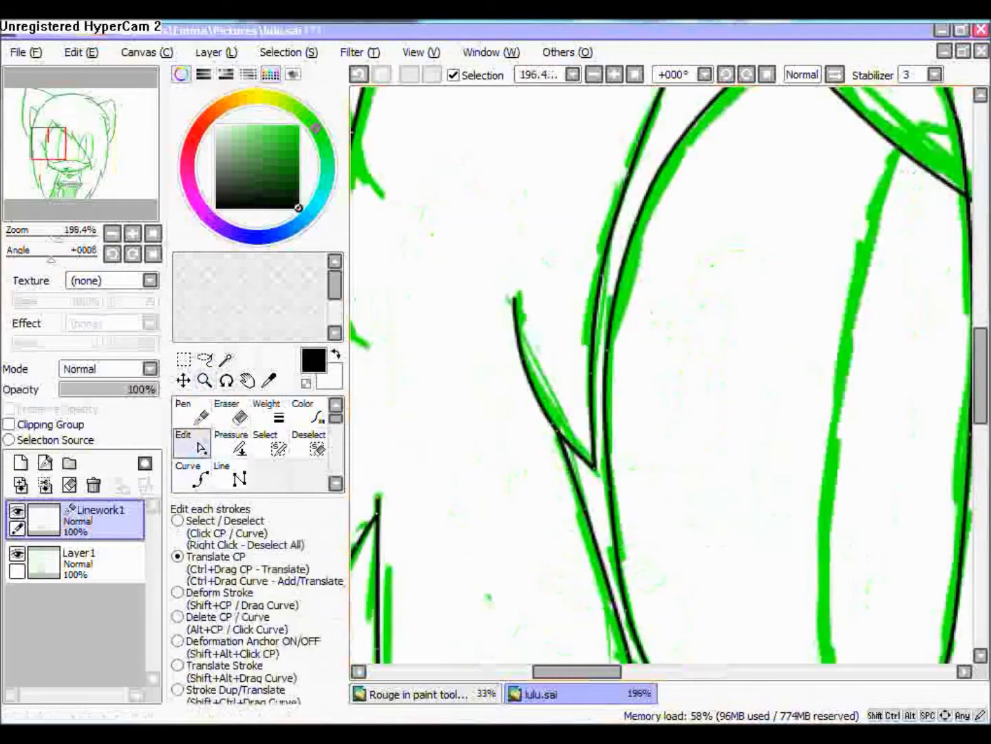
- Ink the right eye's outline and the pupils of both eyes, adjusting the left pupil's curve with Translate CP
{"action": "scroll", "coordinate": [661, 372], "scroll_direction": "right", "scroll_amount": 5}
{"action": "left_click", "coordinate": [193, 474]}
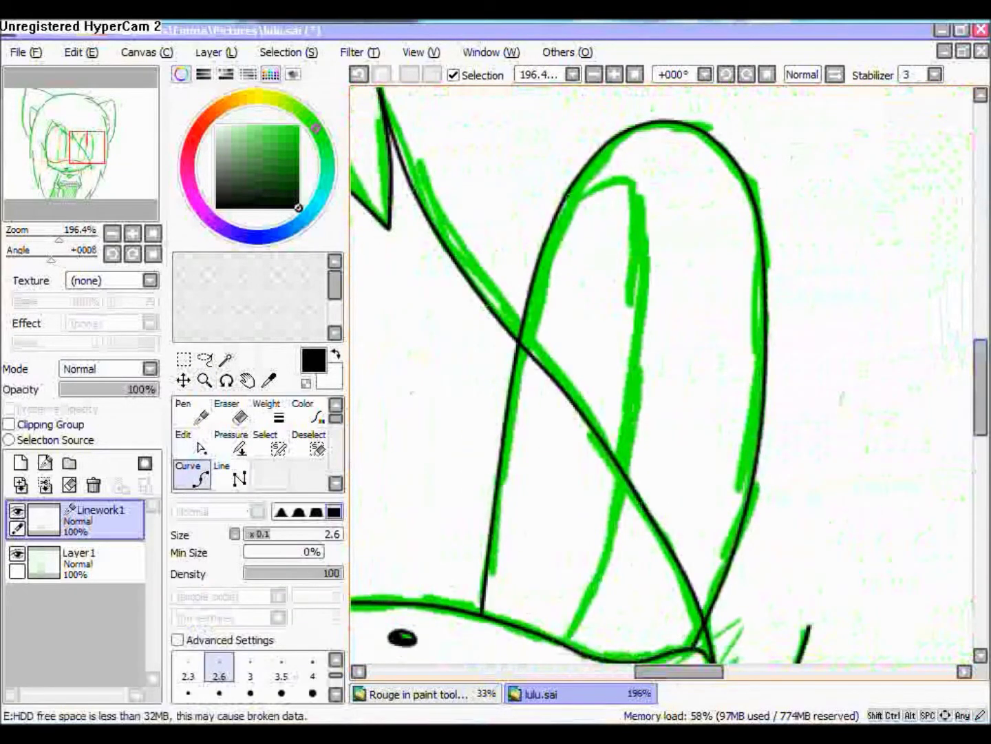
{"action": "key", "text": "Return"}
{"action": "key", "text": "ctrl+minus"}
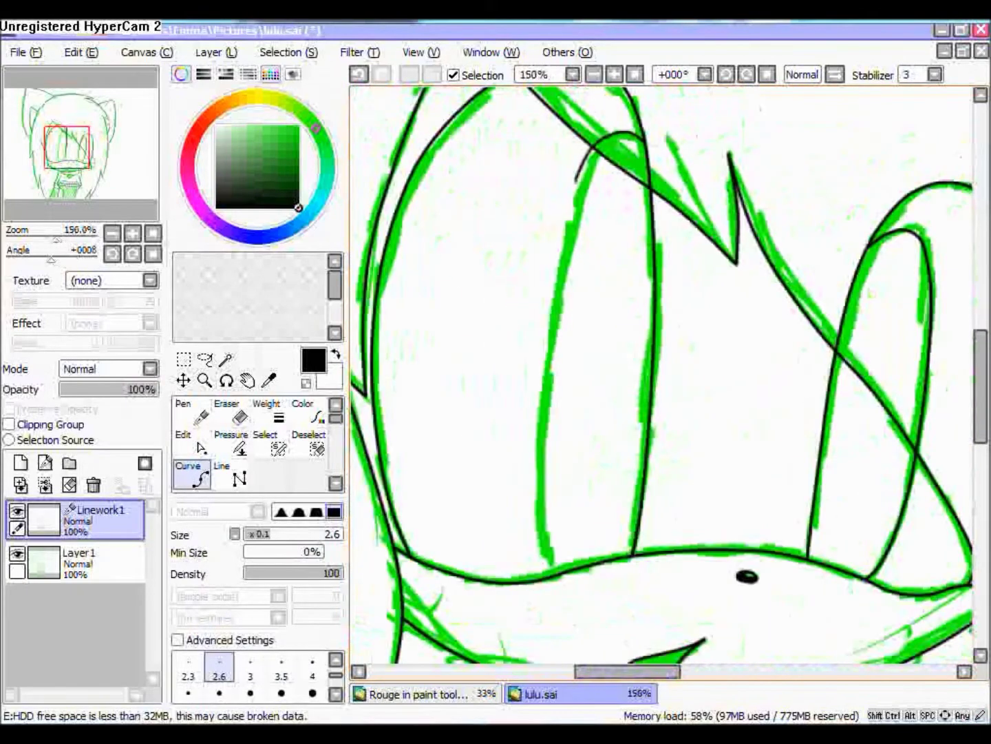
{"action": "left_click", "coordinate": [193, 444]}
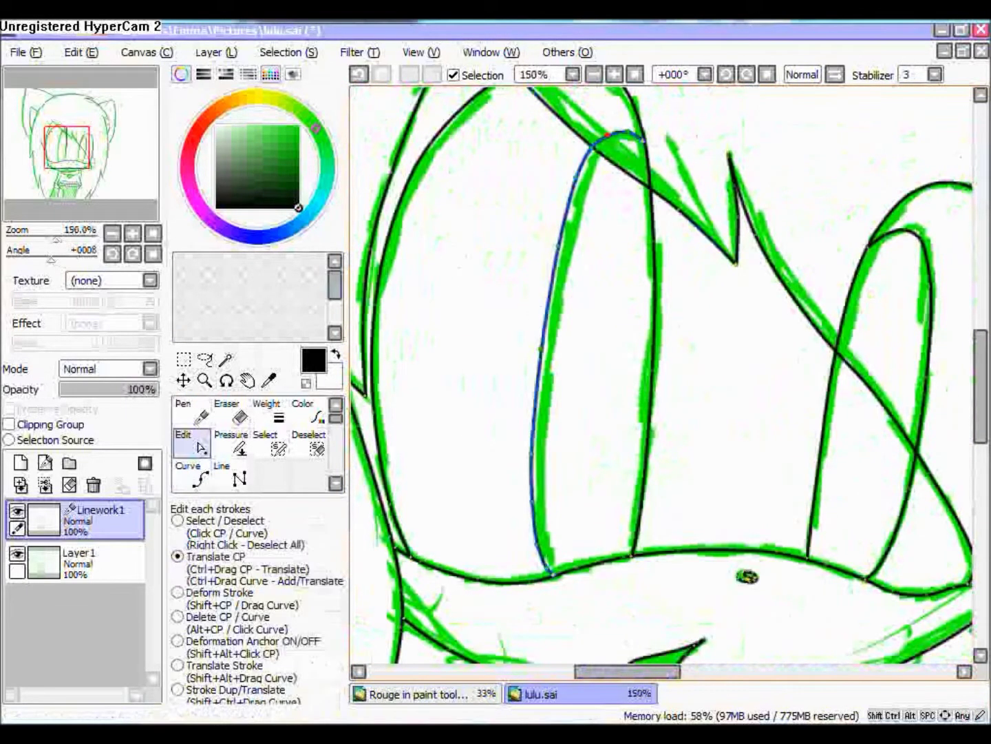
- Erase the whole green sketch from Layer1
{"action": "key", "text": "ctrl+minus"}
{"action": "key", "text": "ctrl+minus"}
{"action": "key", "text": "ctrl+minus"}
{"action": "key", "text": "ctrl+plus"}
{"action": "key", "text": "ctrl+plus"}
{"action": "left_click", "coordinate": [79, 558]}
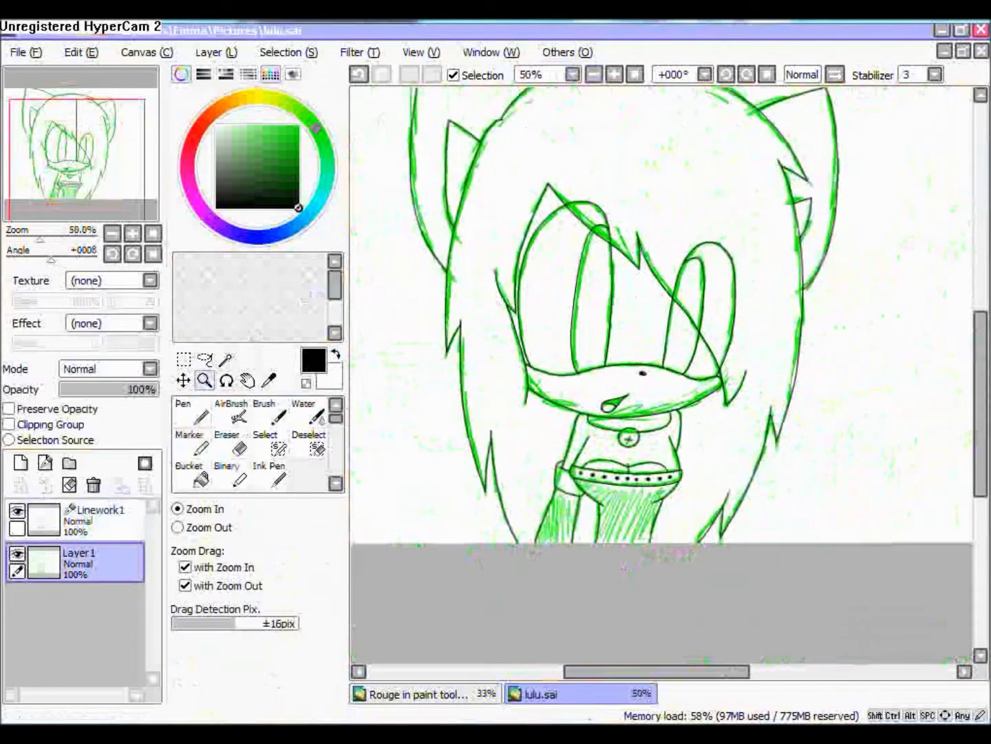
{"action": "key", "text": "e"}
{"action": "key", "text": "ctrl+minus"}
{"action": "key", "text": "ctrl+minus"}
{"action": "key", "text": "ctrl+minus"}
{"action": "mouse_move", "coordinate": [606, 310]}
{"action": "left_mouse_down"}
{"action": "mouse_move", "coordinate": [743, 421]}
{"action": "mouse_move", "coordinate": [620, 386]}
{"action": "left_mouse_up"}
- Select the upper part of the open mouth from Linework1 and fill it with dark grey on Layer1
{"action": "key", "text": "ctrl+plus"}
{"action": "key", "text": "ctrl+plus"}
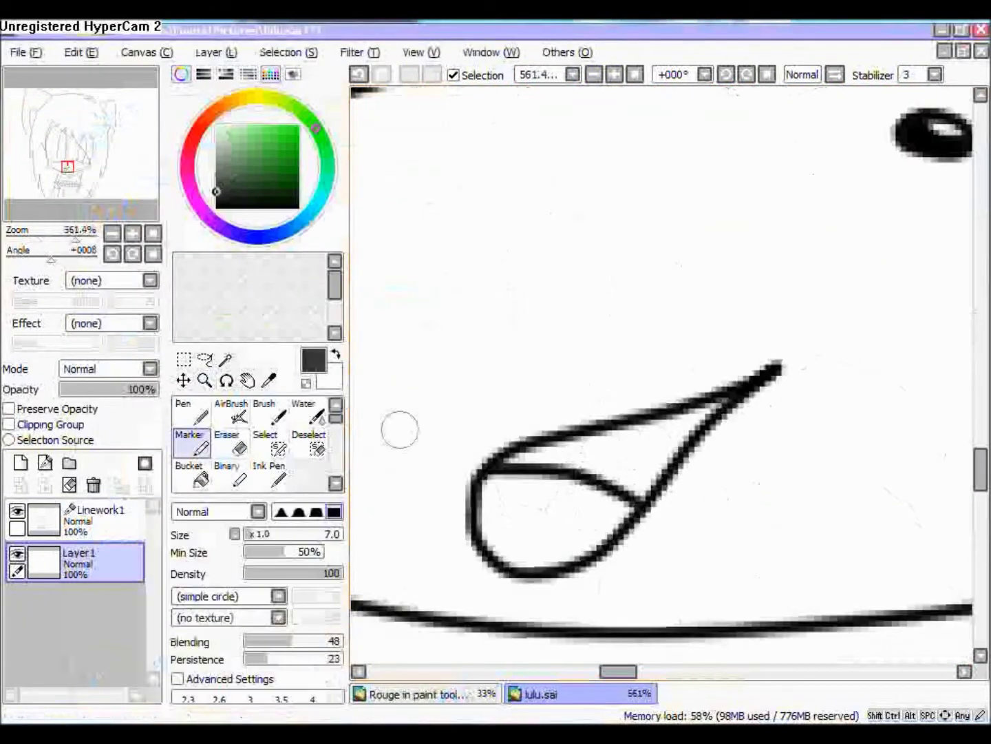
{"action": "left_click", "coordinate": [79, 512]}
{"action": "left_click_drag", "start_coordinate": [523, 468], "coordinate": [703, 413]}
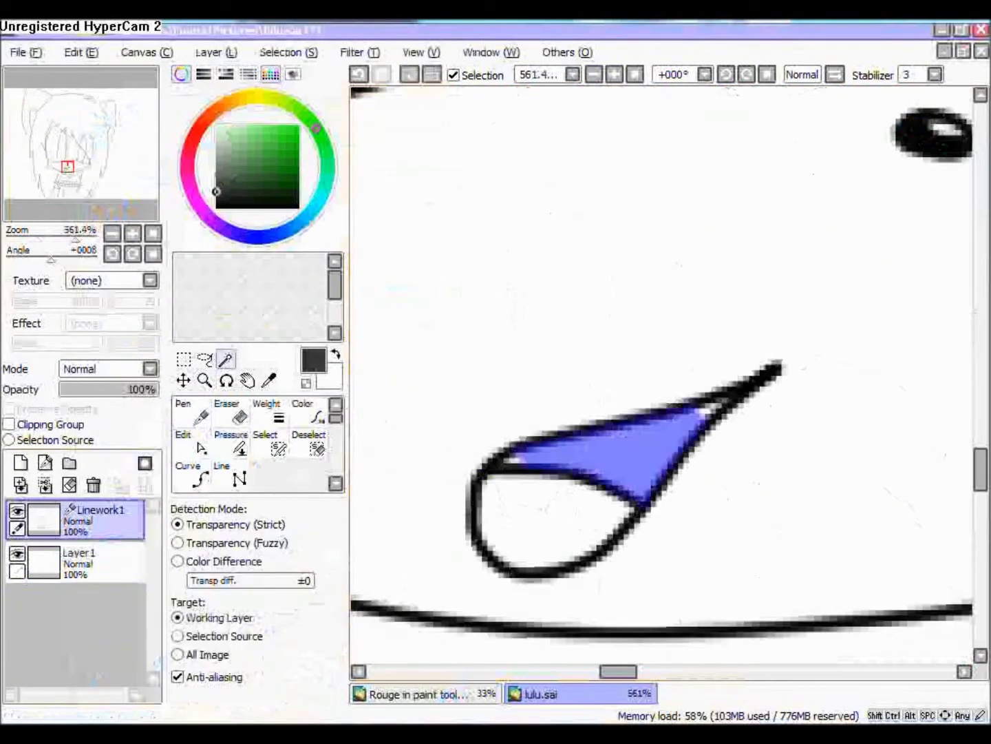
{"action": "left_click", "coordinate": [79, 558]}
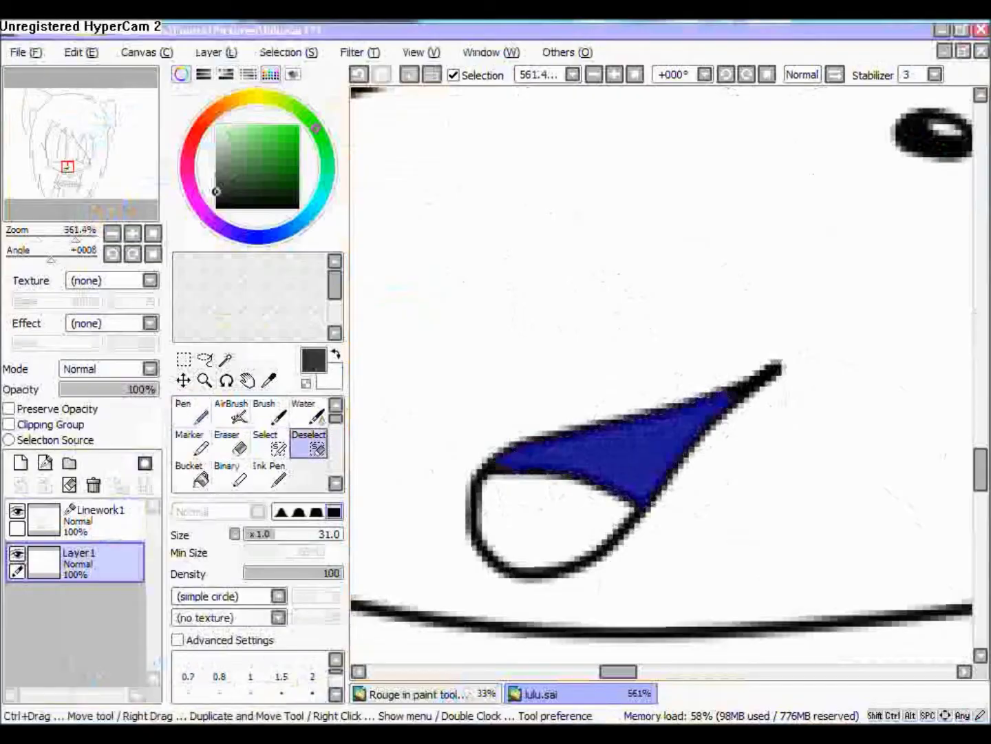
- Switch to Paint.NET and copy the reference character's head onto a new layer in lulu.sai as a colour source
{"action": "key", "text": "ctrl+minus"}
{"action": "key", "text": "ctrl+minus"}
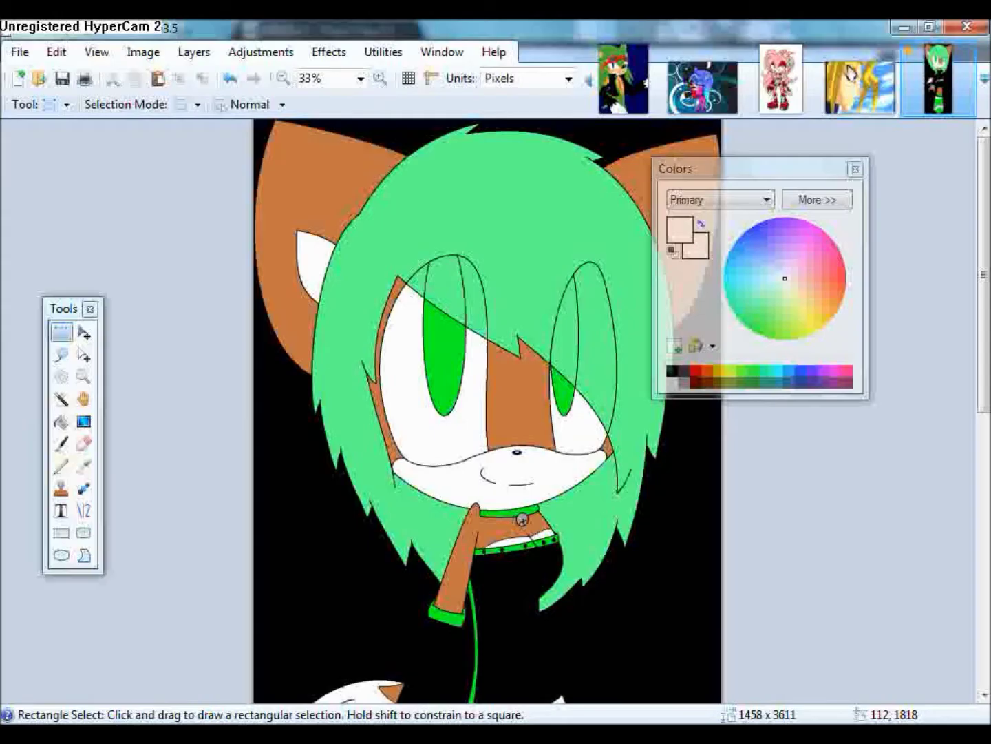
{"action": "key", "text": "ctrl+minus"}
{"action": "left_click_drag", "start_coordinate": [611, 382], "coordinate": [272, 119]}
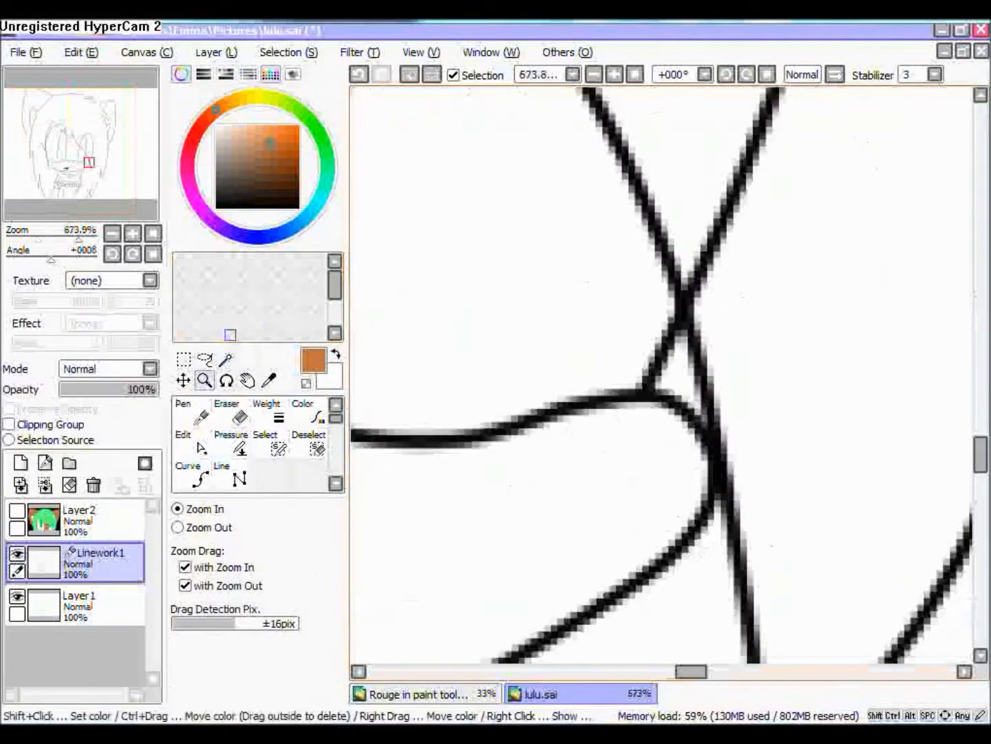
- Select the fur areas from Linework1 and paint the ears, face and torso orange-brown on Layer1 with the Pen at size 350
{"action": "mouse_move", "coordinate": [661, 344]}
{"action": "left_mouse_down"}
{"action": "mouse_move", "coordinate": [671, 365]}
{"action": "mouse_move", "coordinate": [641, 475]}
{"action": "mouse_move", "coordinate": [585, 107]}
{"action": "mouse_move", "coordinate": [644, 410]}
{"action": "mouse_move", "coordinate": [755, 472]}
{"action": "mouse_move", "coordinate": [637, 281]}
{"action": "mouse_move", "coordinate": [551, 370]}
{"action": "left_mouse_up"}
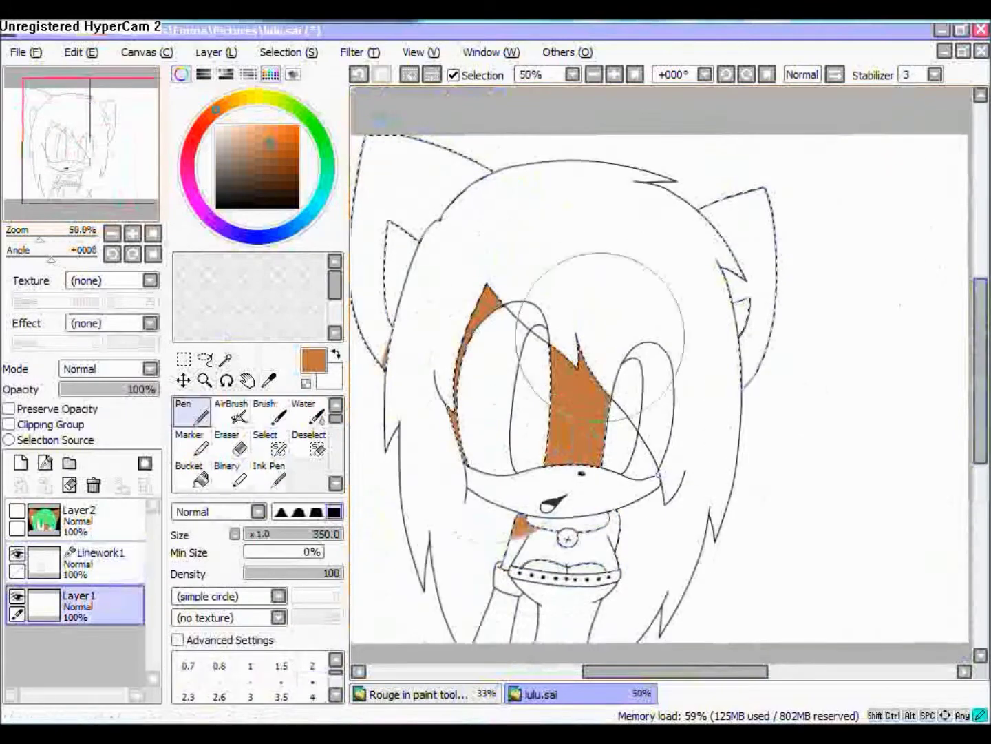
{"action": "left_click_drag", "start_coordinate": [750, 276], "coordinate": [665, 408]}
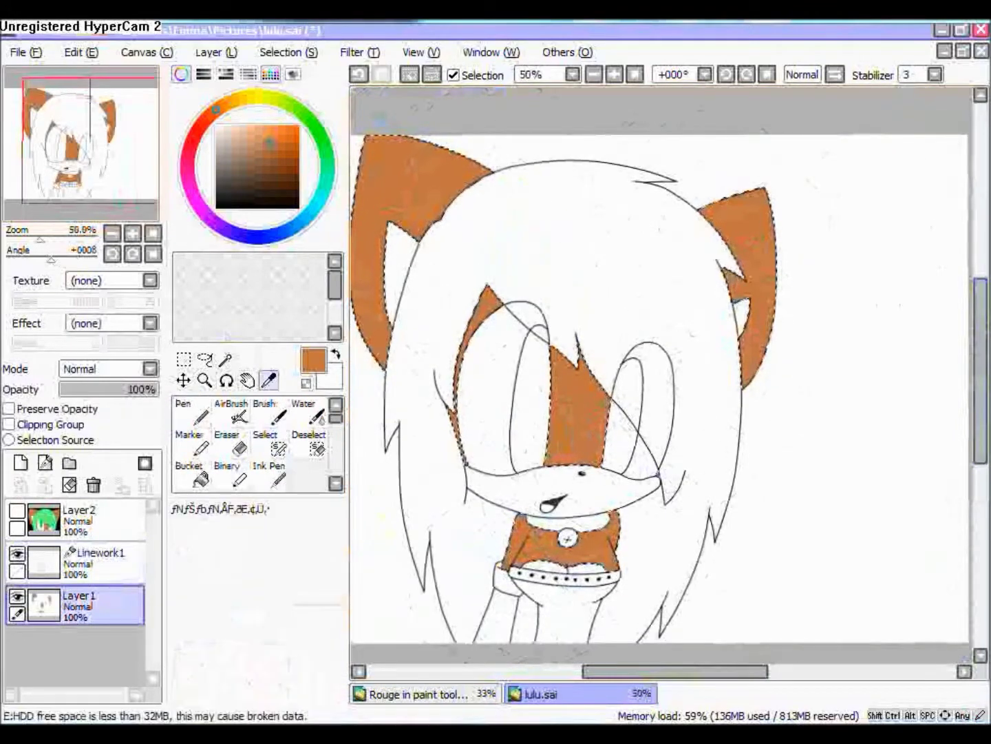
- Shade the ears and face along the hair edges in darker brown with the AirBrush at size 50
{"action": "left_click", "coordinate": [231, 411]}
{"action": "left_click_drag", "start_coordinate": [386, 158], "coordinate": [441, 159]}
{"action": "left_click", "coordinate": [271, 164]}
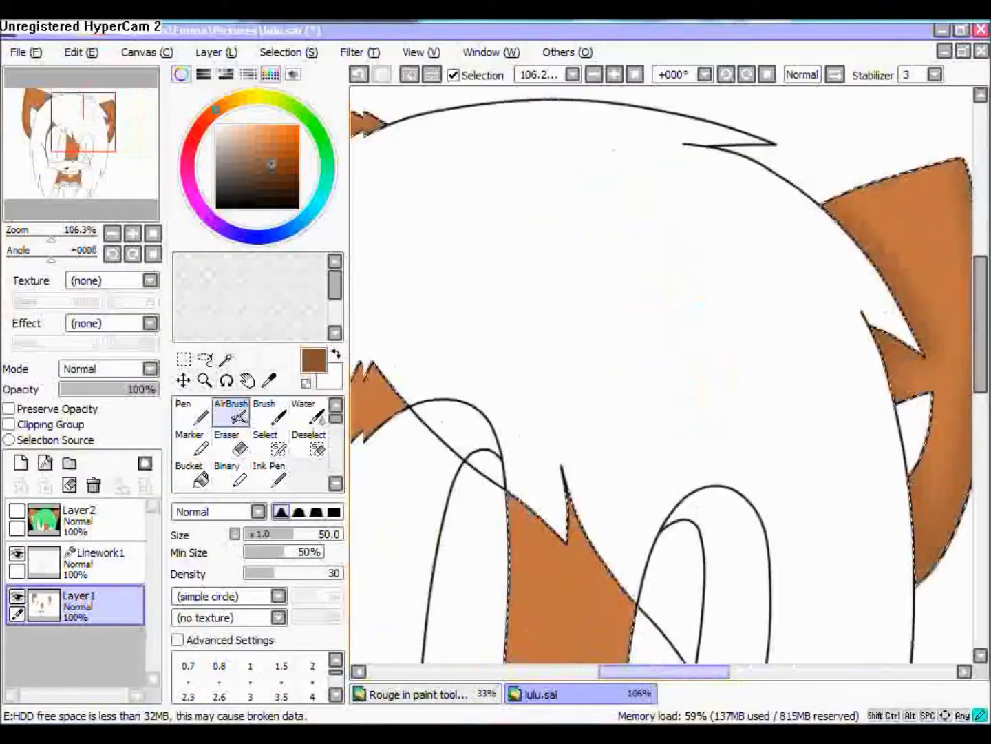
{"action": "scroll", "coordinate": [420, 352], "scroll_direction": "left", "scroll_amount": 2}
{"action": "scroll", "coordinate": [668, 561], "scroll_direction": "down", "scroll_amount": 6}
{"action": "scroll", "coordinate": [668, 561], "scroll_direction": "left", "scroll_amount": 3}
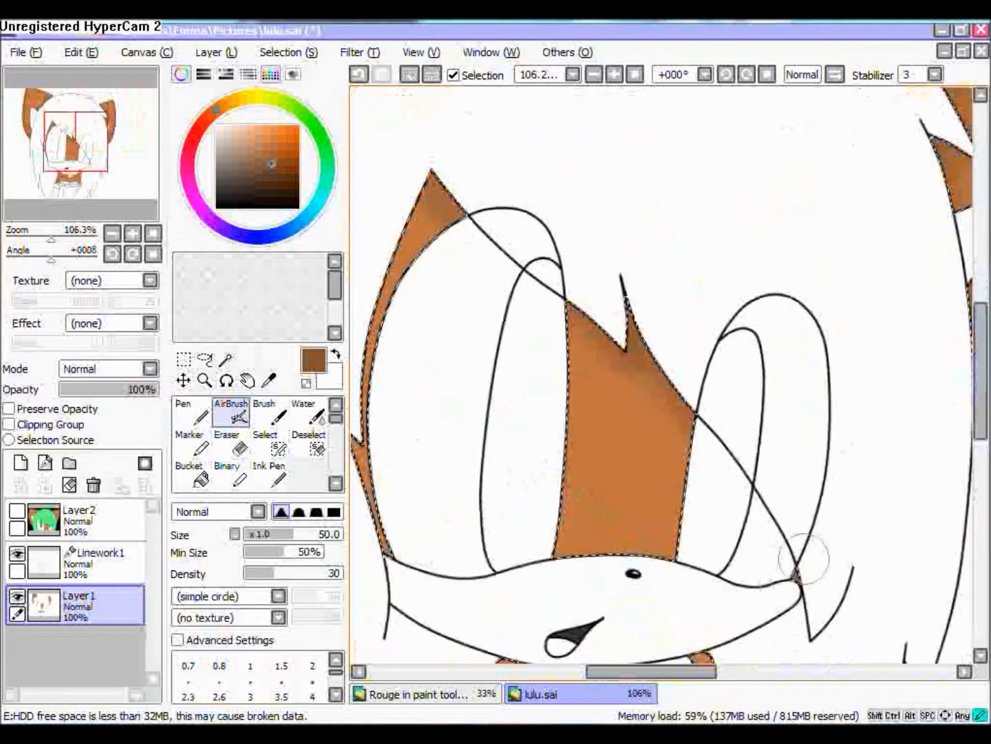
- Shade the torso along the arm lines and around the collar tag in darker brown with the AirBrush at sizes 8 and 10
{"action": "scroll", "coordinate": [376, 277], "scroll_direction": "down", "scroll_amount": 6}
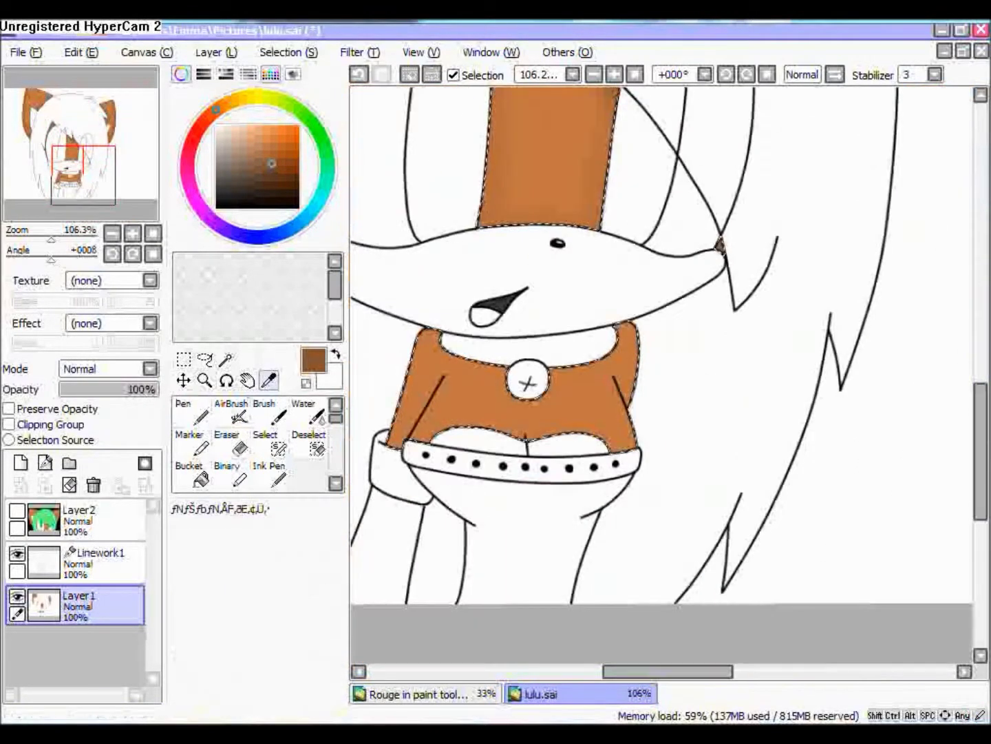
{"action": "scroll", "coordinate": [572, 337], "scroll_direction": "up", "scroll_amount": 3}
{"action": "key", "text": "bracketleft"}
{"action": "key", "text": "bracketleft"}
{"action": "key", "text": "bracketleft"}
{"action": "key", "text": "bracketleft"}
{"action": "key", "text": "bracketleft"}
{"action": "key", "text": "bracketleft"}
{"action": "key", "text": "bracketleft"}
{"action": "key", "text": "bracketleft"}
{"action": "key", "text": "bracketleft"}
{"action": "key", "text": "bracketleft"}
{"action": "key", "text": "bracketleft"}
{"action": "key", "text": "bracketleft"}
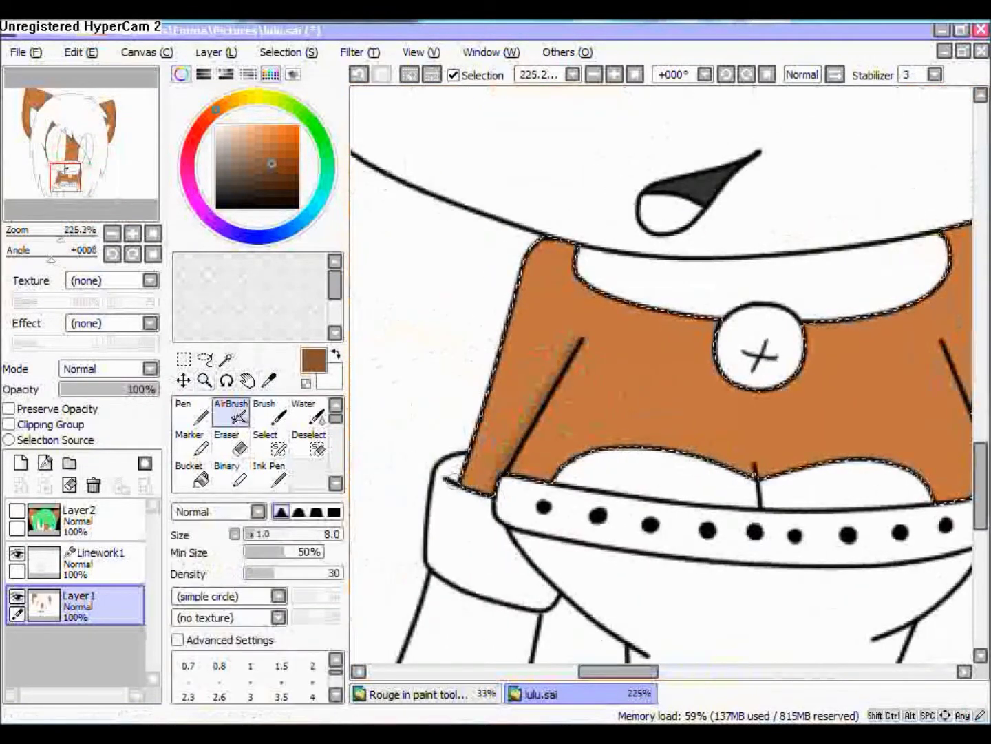
{"action": "scroll", "coordinate": [451, 480], "scroll_direction": "right", "scroll_amount": 8}
{"action": "scroll", "coordinate": [588, 557], "scroll_direction": "left", "scroll_amount": 4}
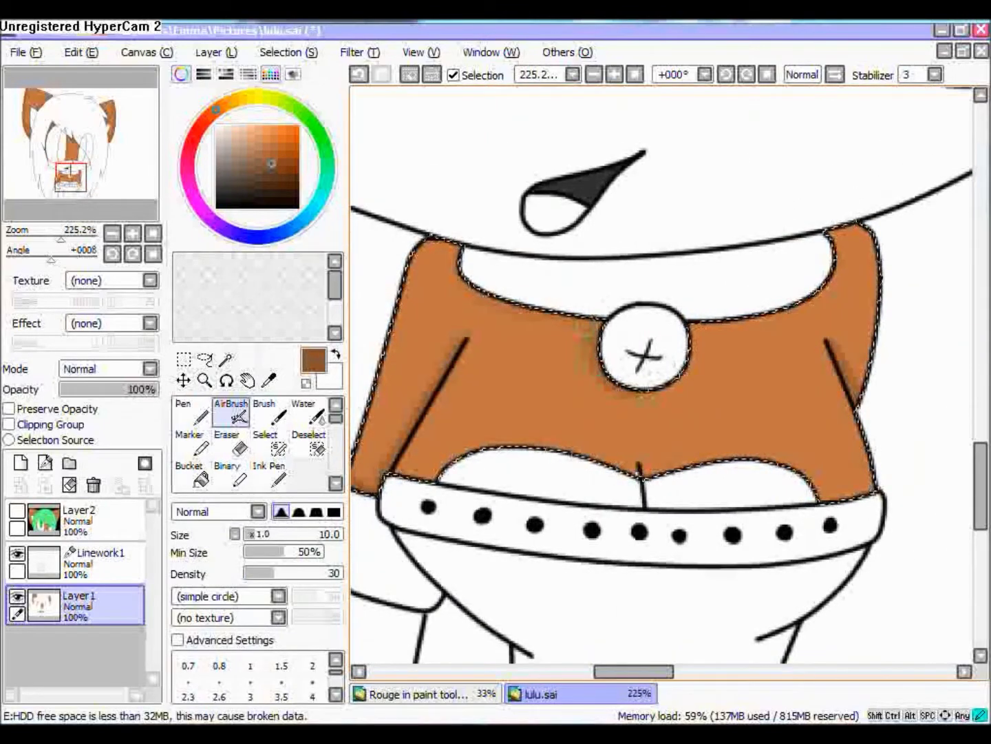
{"action": "key", "text": "alt+Tab"}
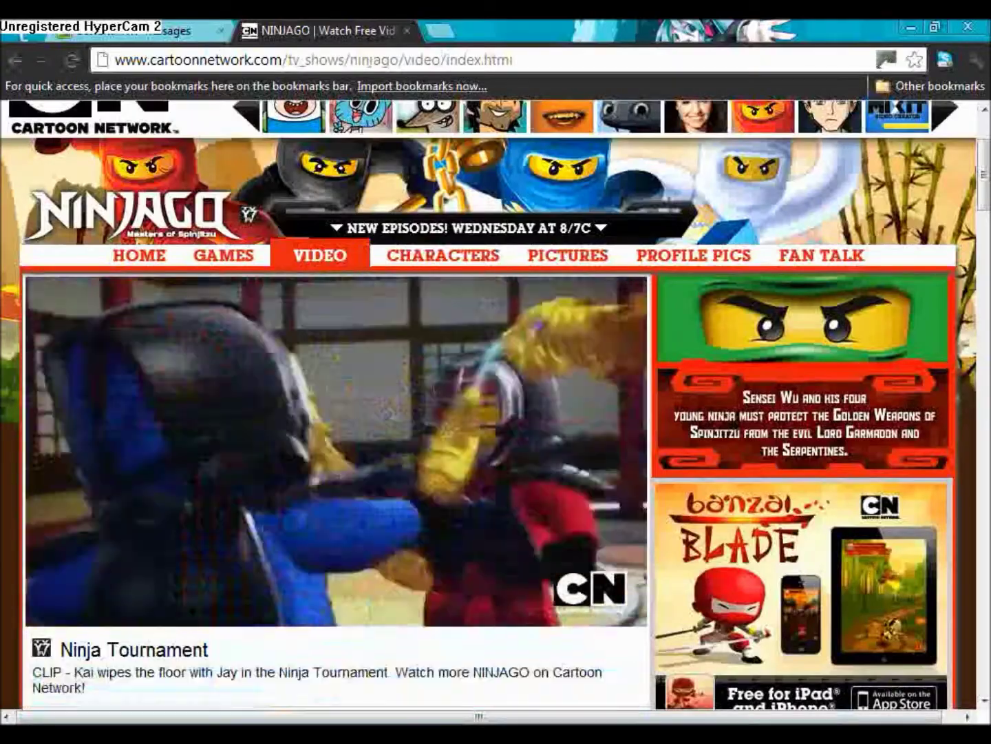
{"action": "key", "text": "alt+Tab"}
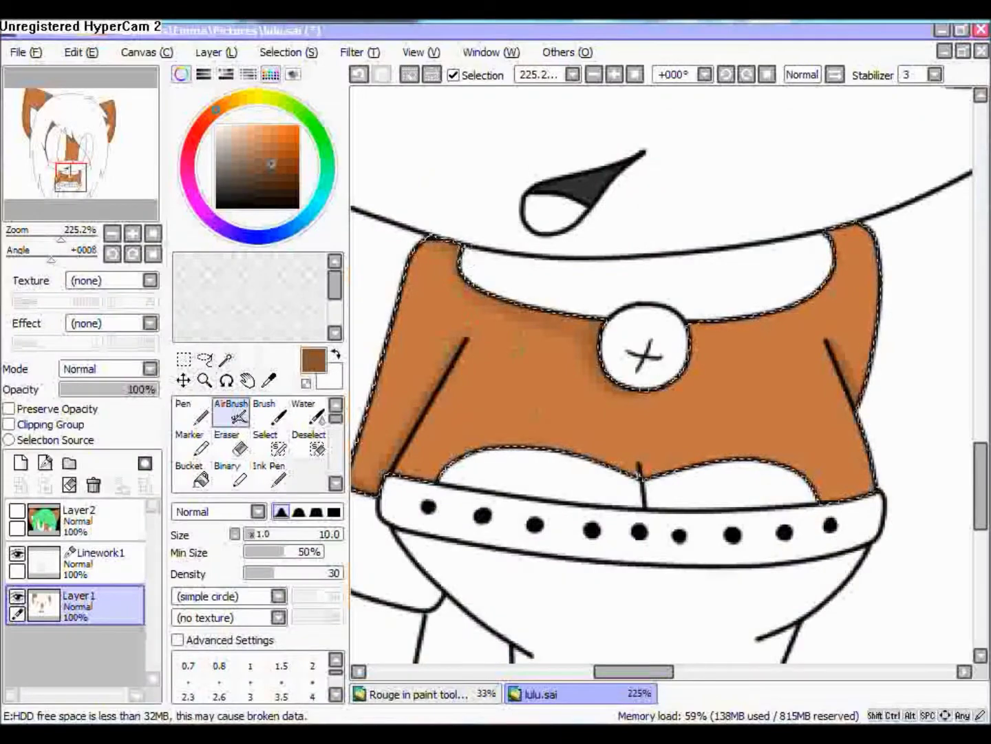
- Finish the torso shading beneath the collar and save the drawing
{"action": "key", "text": "alt+f"}
{"action": "key", "text": "s"}
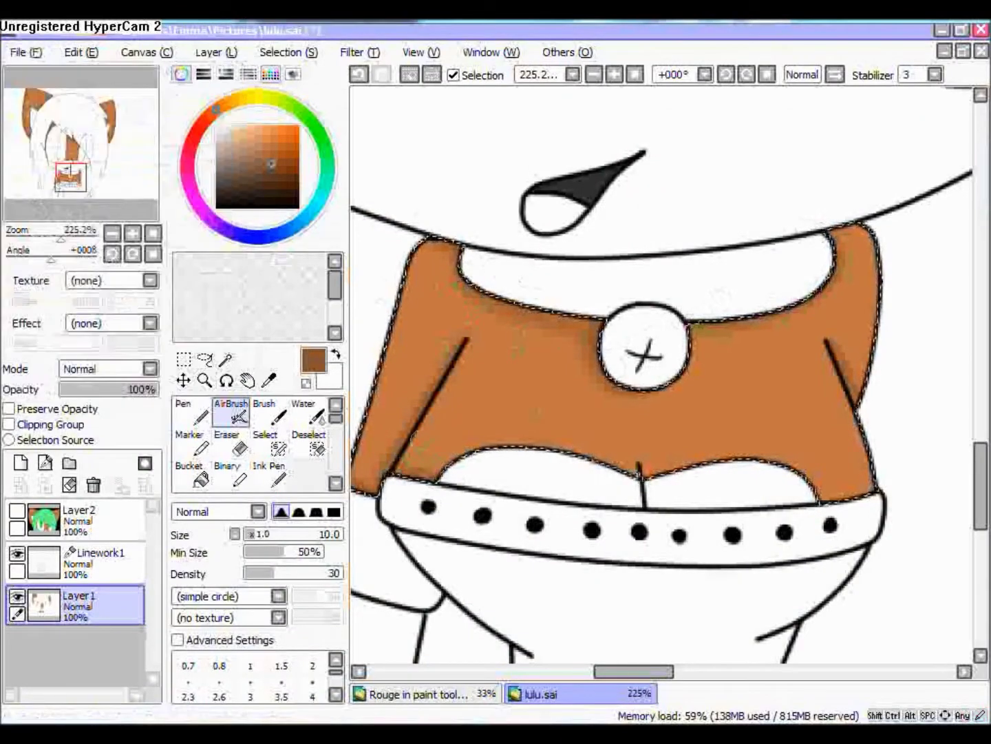
- Choose a light orange painting colour for highlighting the fur, starting at the left ear
{"action": "left_click", "coordinate": [153, 234]}
{"action": "left_click", "coordinate": [41, 96]}
{"action": "left_click", "coordinate": [256, 130]}
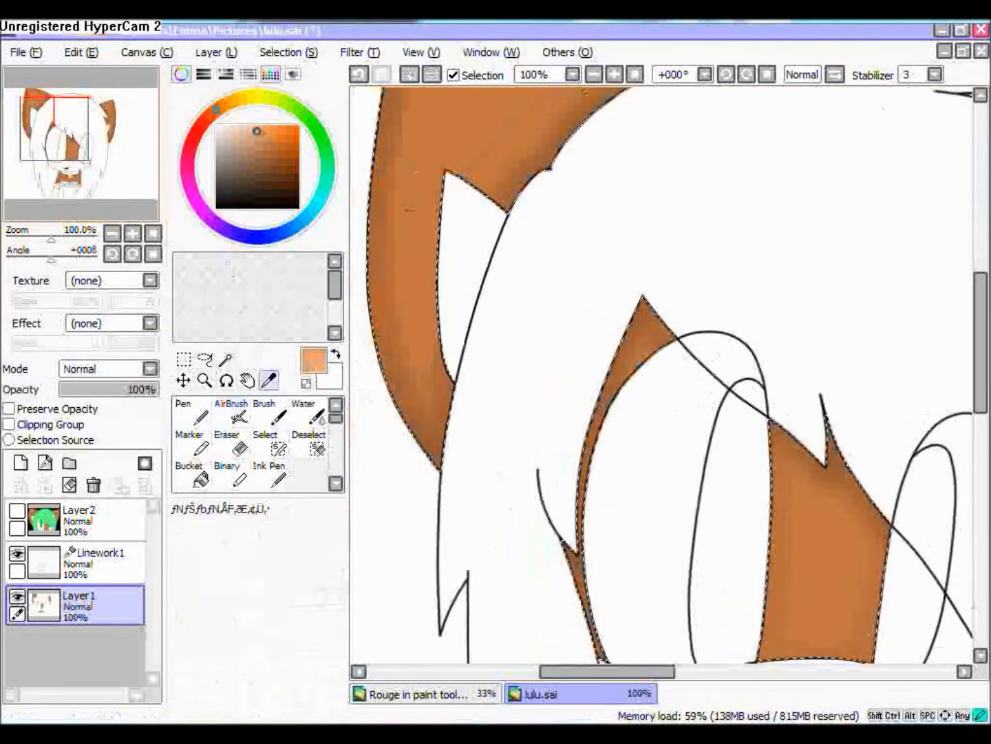
{"action": "scroll", "coordinate": [710, 312], "scroll_direction": "up", "scroll_amount": 3}
{"action": "key", "text": "alt+Tab"}
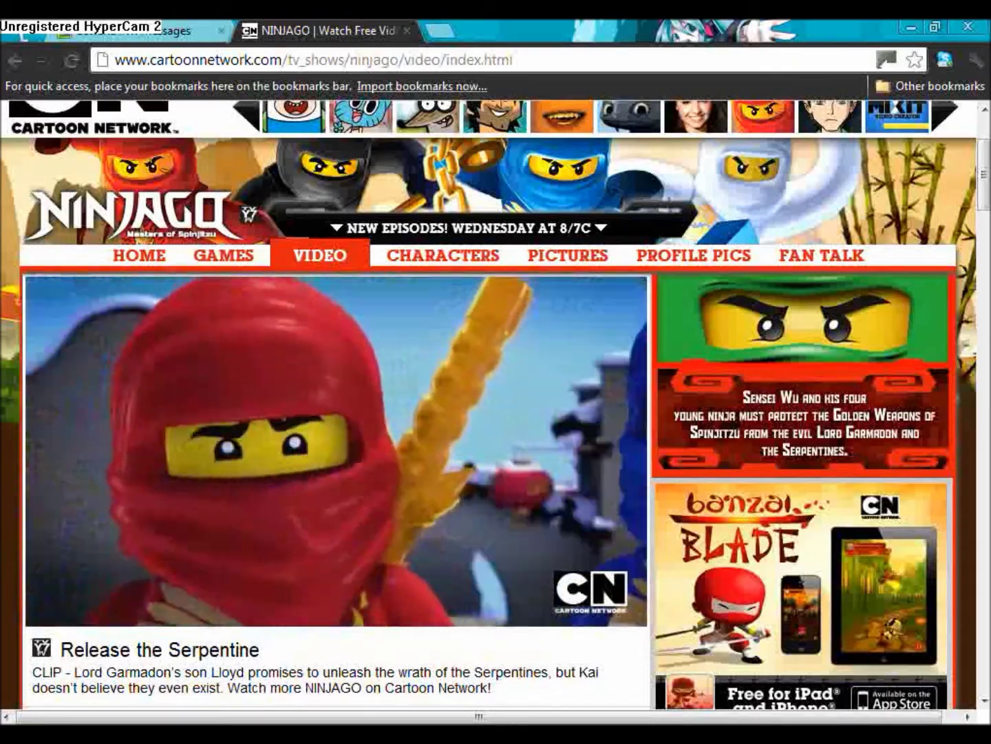
{"action": "key", "text": "alt+Tab"}
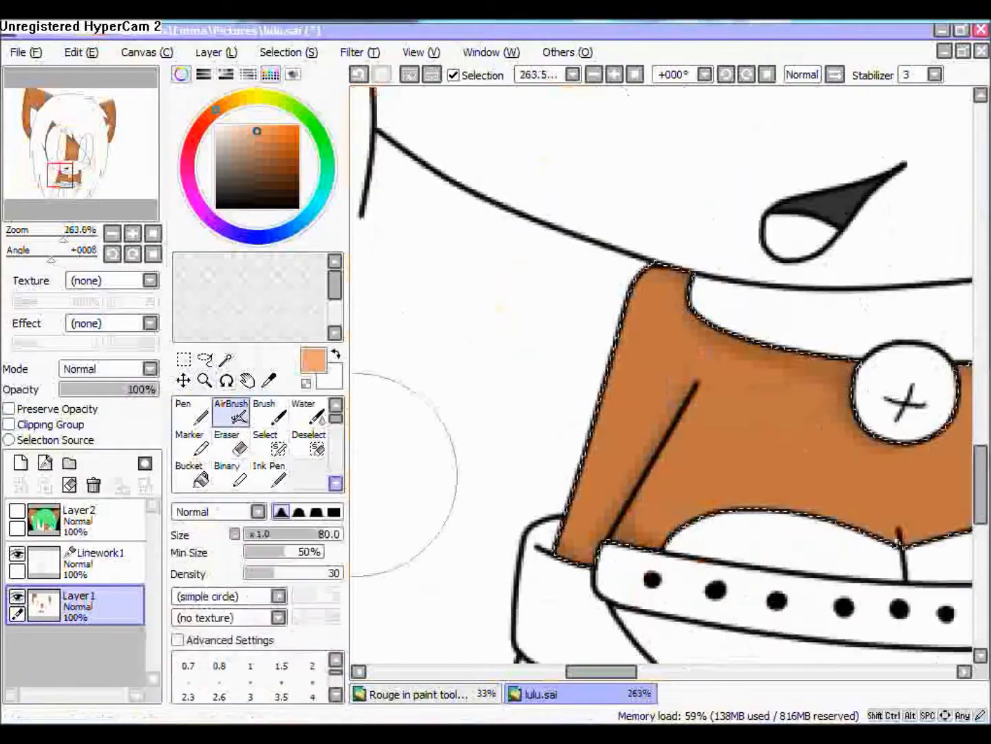
- Touch up the torso fur with the base orange-brown AirBrush at size 7, and fill the clothing below the band with black
{"action": "scroll", "coordinate": [661, 375], "scroll_direction": "right", "scroll_amount": 5}
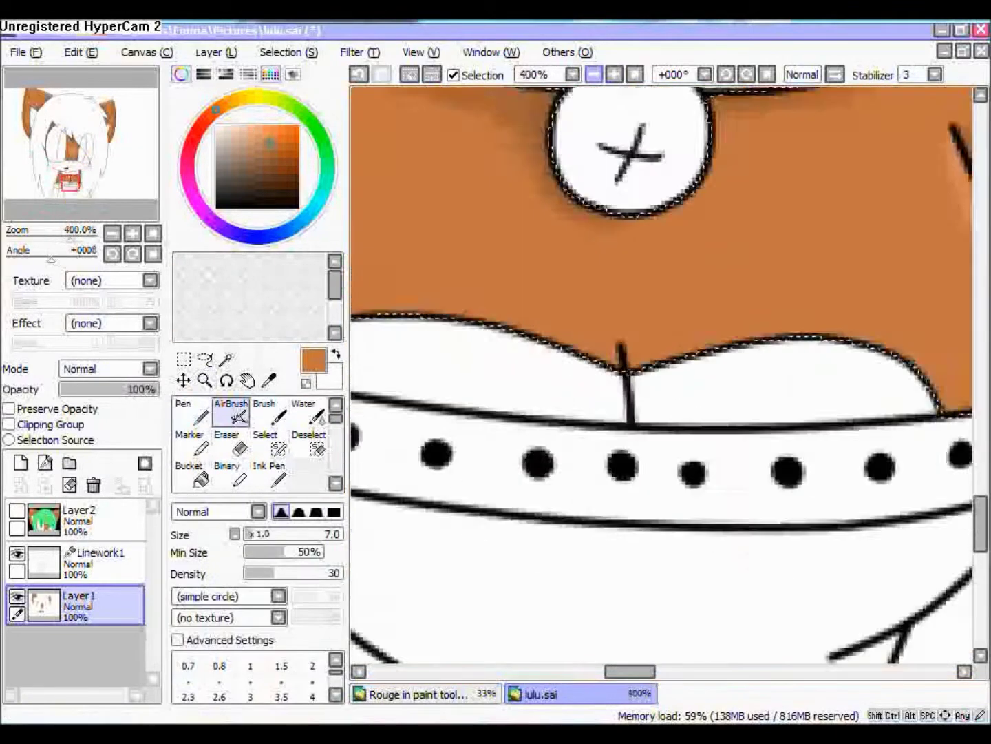
{"action": "scroll", "coordinate": [661, 376], "scroll_direction": "up", "scroll_amount": 3}
{"action": "key", "text": "bracketleft"}
{"action": "key", "text": "bracketleft"}
{"action": "key", "text": "bracketleft"}
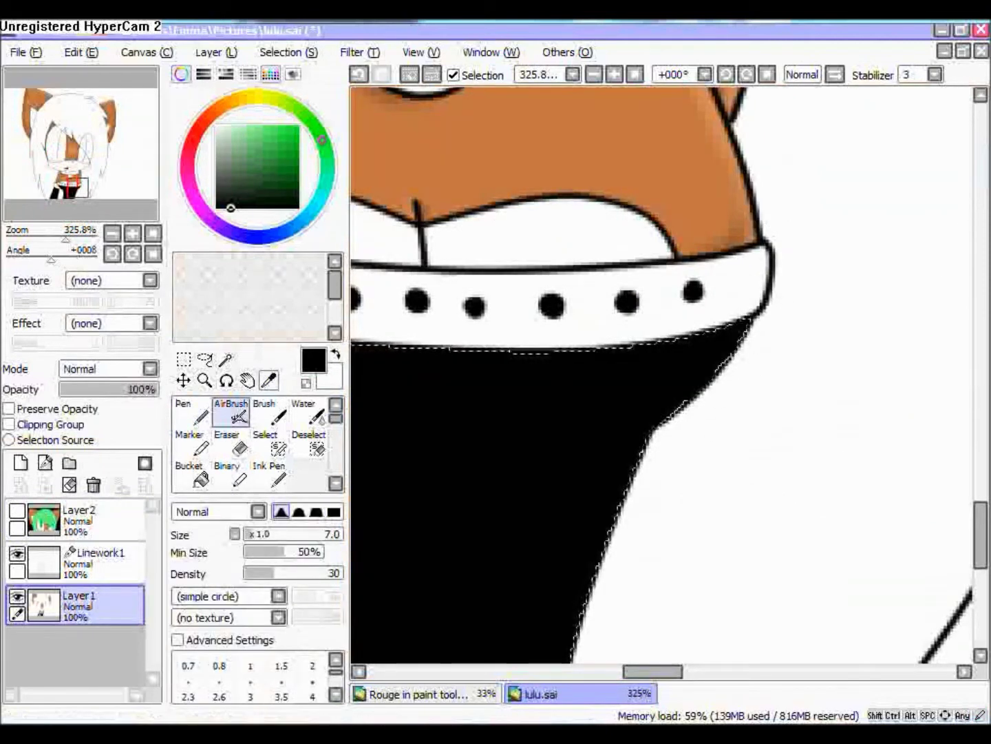
- Try to highlight the edges of the black clothing in light green with the AirBrush at size 7
{"action": "left_click_drag", "start_coordinate": [738, 333], "coordinate": [672, 399]}
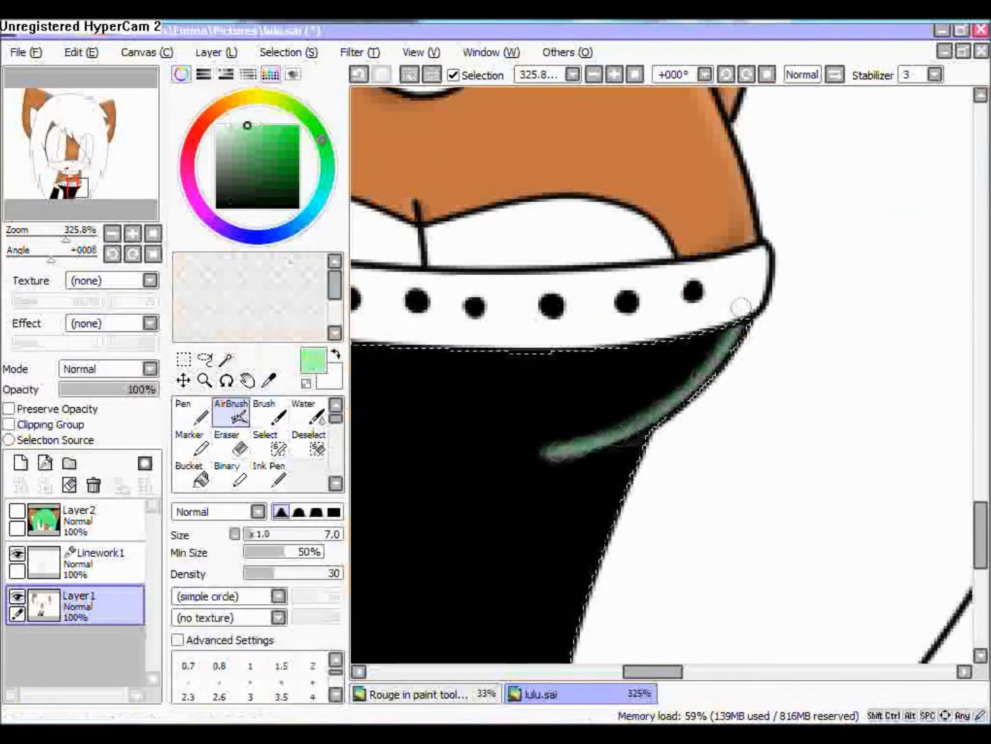
{"action": "left_click_drag", "start_coordinate": [728, 337], "coordinate": [566, 261]}
{"action": "key", "text": "n"}
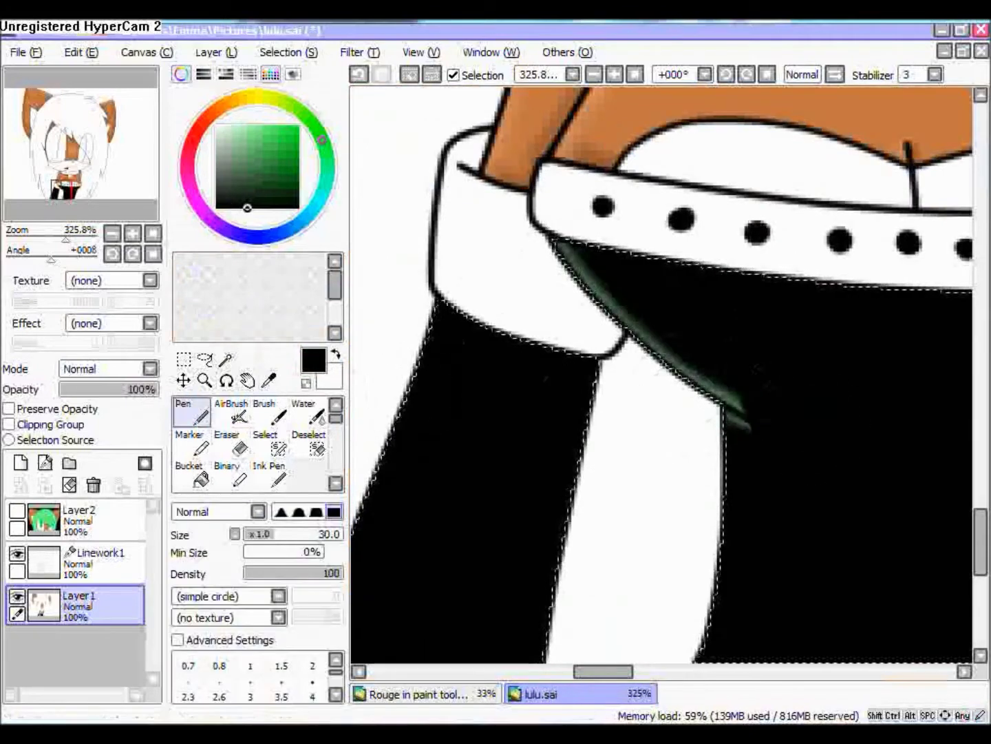
- Select the collar, cuff and studded band on Linework1, and fill them with bright green on Layer1 using the Pen at size 30
{"action": "scroll", "coordinate": [593, 387], "scroll_direction": "down", "scroll_amount": 5}
{"action": "key", "text": "w"}
{"action": "left_click", "coordinate": [96, 558]}
{"action": "left_click", "coordinate": [623, 338]}
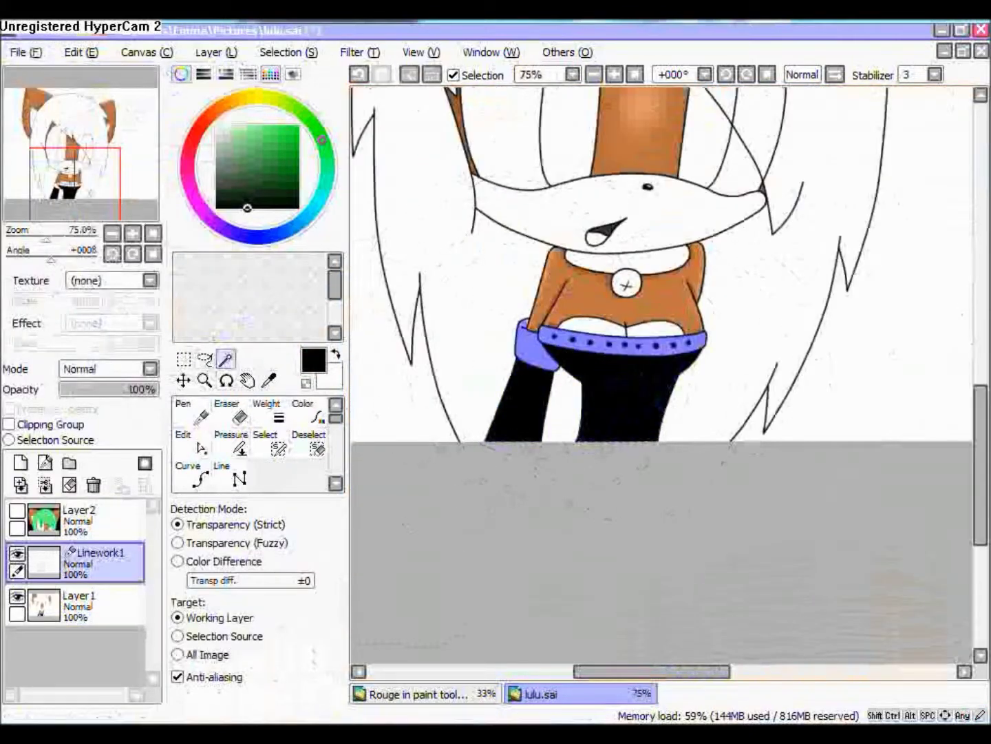
{"action": "left_click", "coordinate": [606, 260]}
{"action": "scroll", "coordinate": [661, 310], "scroll_direction": "up", "scroll_amount": 3}
{"action": "left_click", "coordinate": [97, 600]}
{"action": "key", "text": "n"}
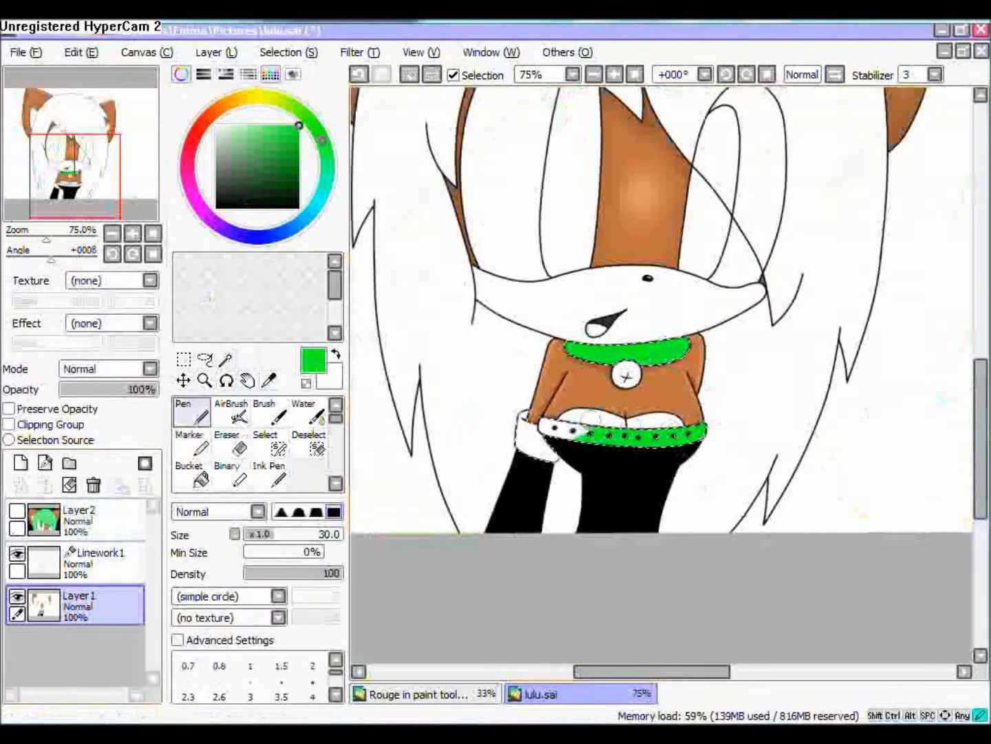
{"action": "left_click_drag", "start_coordinate": [606, 433], "coordinate": [661, 406]}
- Shade the collar, cuff and band in darker green with the AirBrush at sizes 9 and 14, and choose a lighter green
{"action": "left_click", "coordinate": [299, 149]}
{"action": "left_click", "coordinate": [231, 413]}
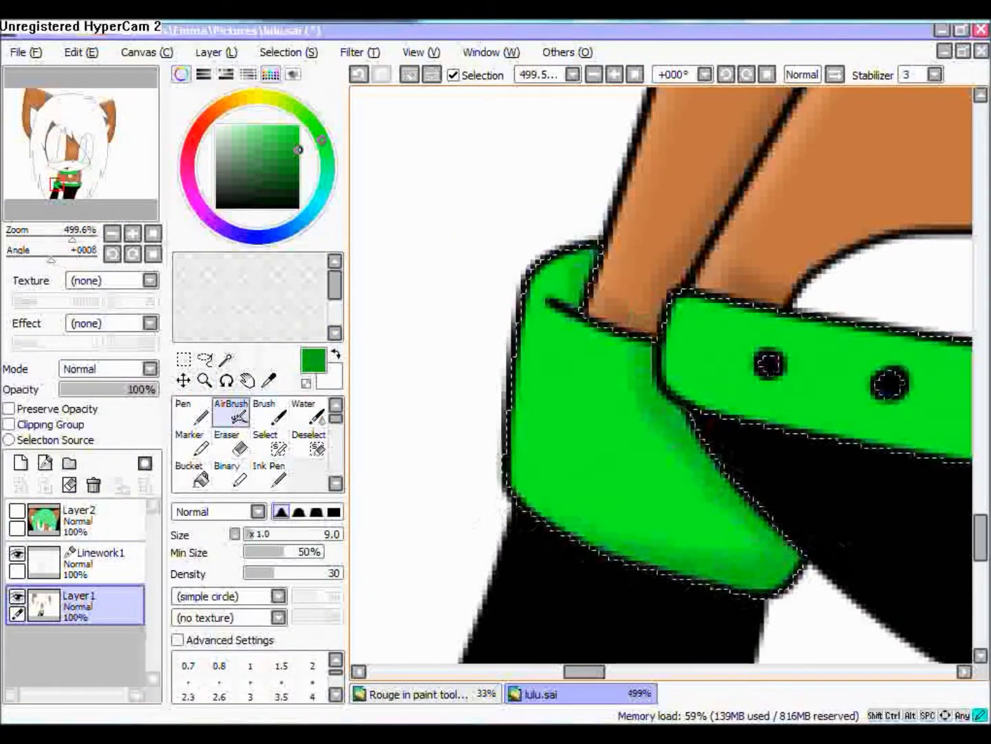
{"action": "scroll", "coordinate": [661, 375], "scroll_direction": "down", "scroll_amount": 5}
{"action": "key", "text": "bracketright"}
{"action": "key", "text": "bracketright"}
{"action": "key", "text": "bracketright"}
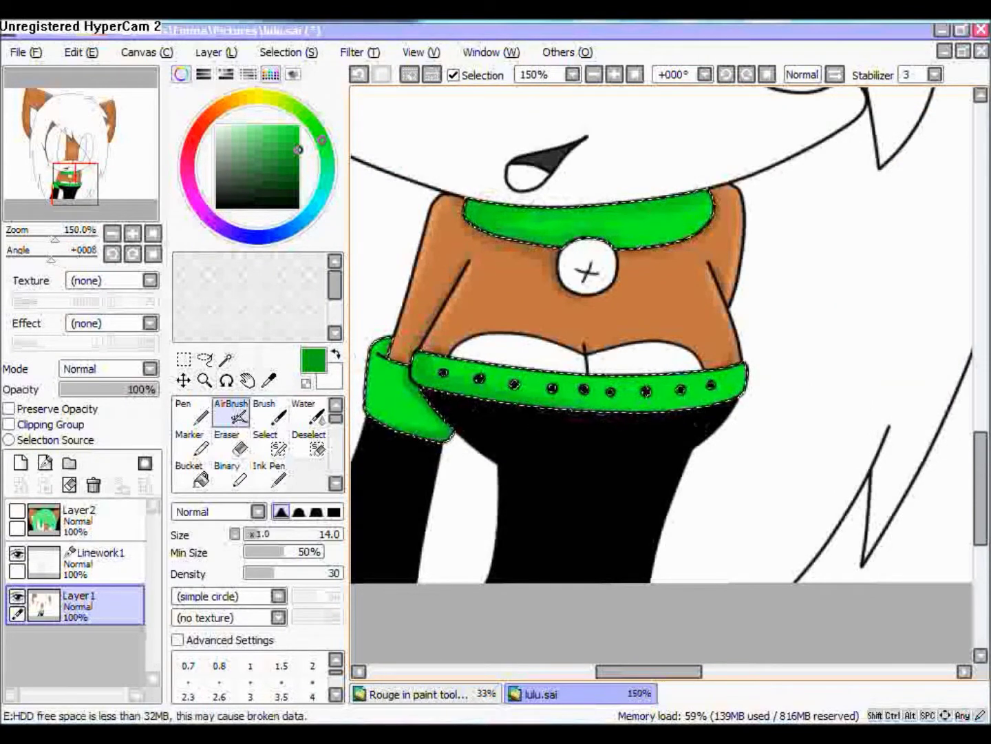
{"action": "left_click", "coordinate": [266, 125]}
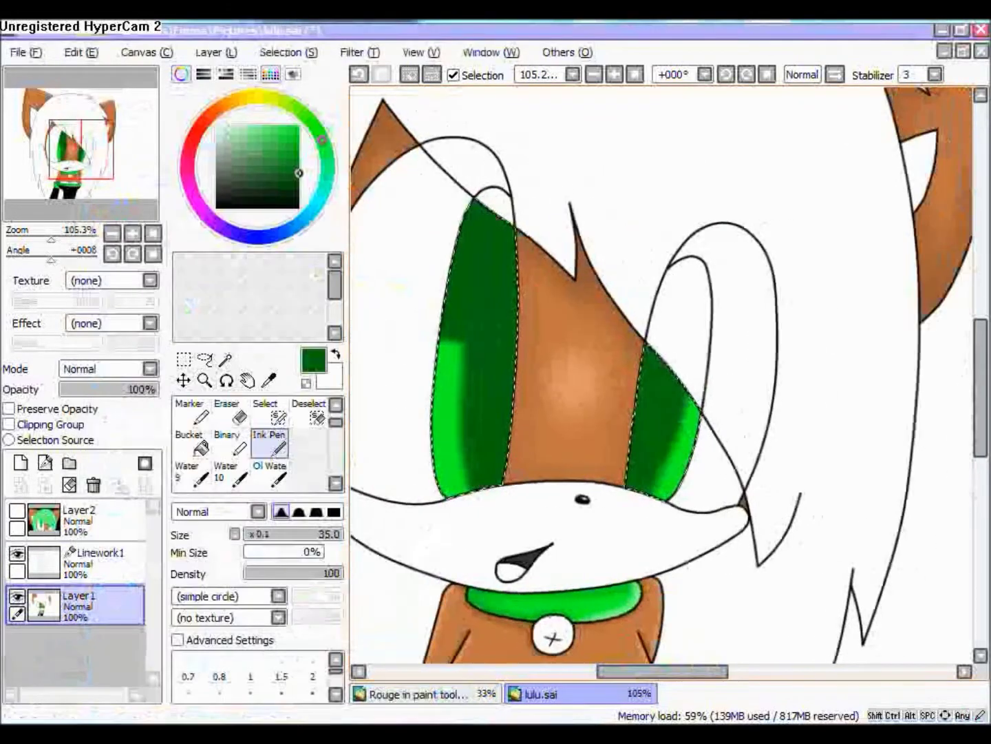
- Darken the inner irises with a deeper green, and add light green streaks and white shines with the Pen
{"action": "left_click_drag", "start_coordinate": [493, 268], "coordinate": [503, 454]}
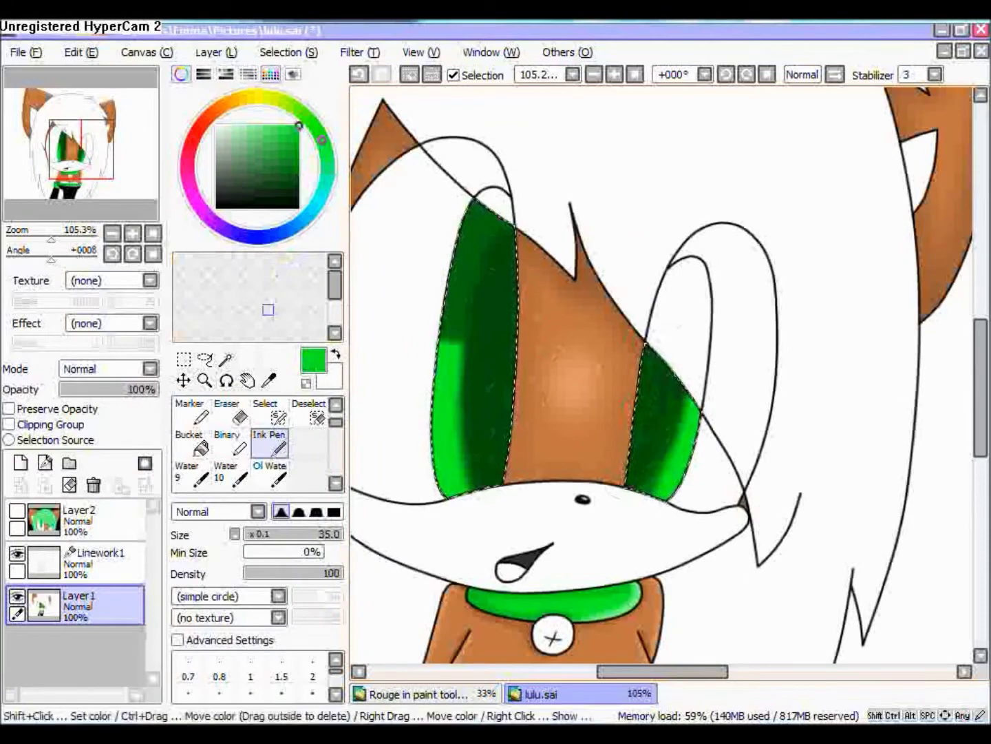
{"action": "key", "text": "n"}
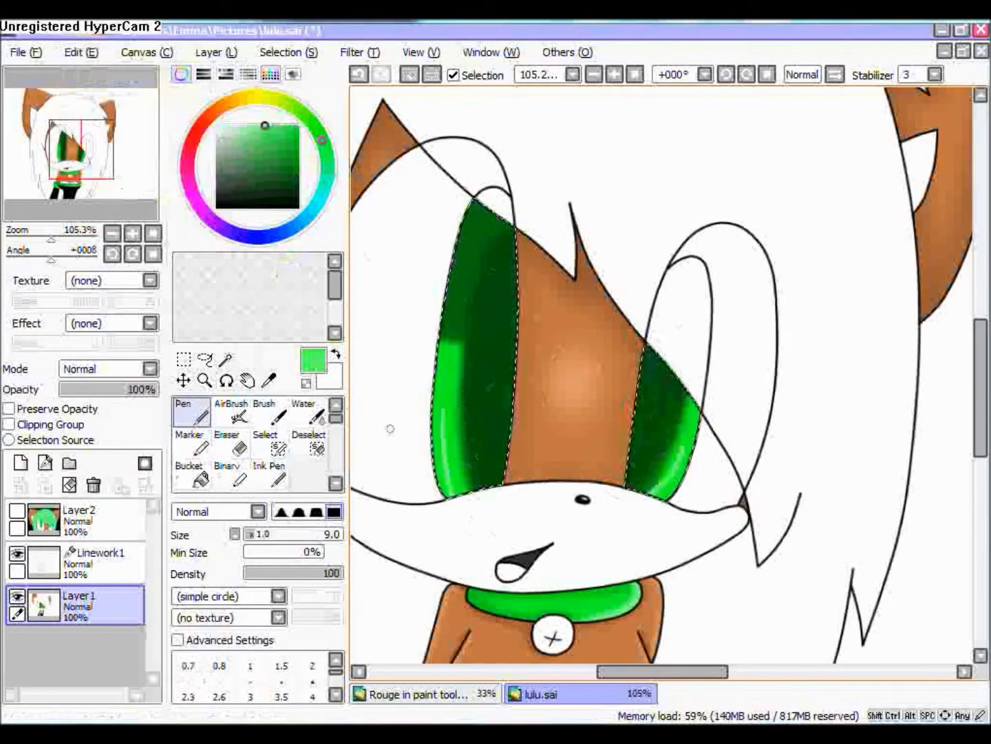
{"action": "key", "text": "ctrl+z"}
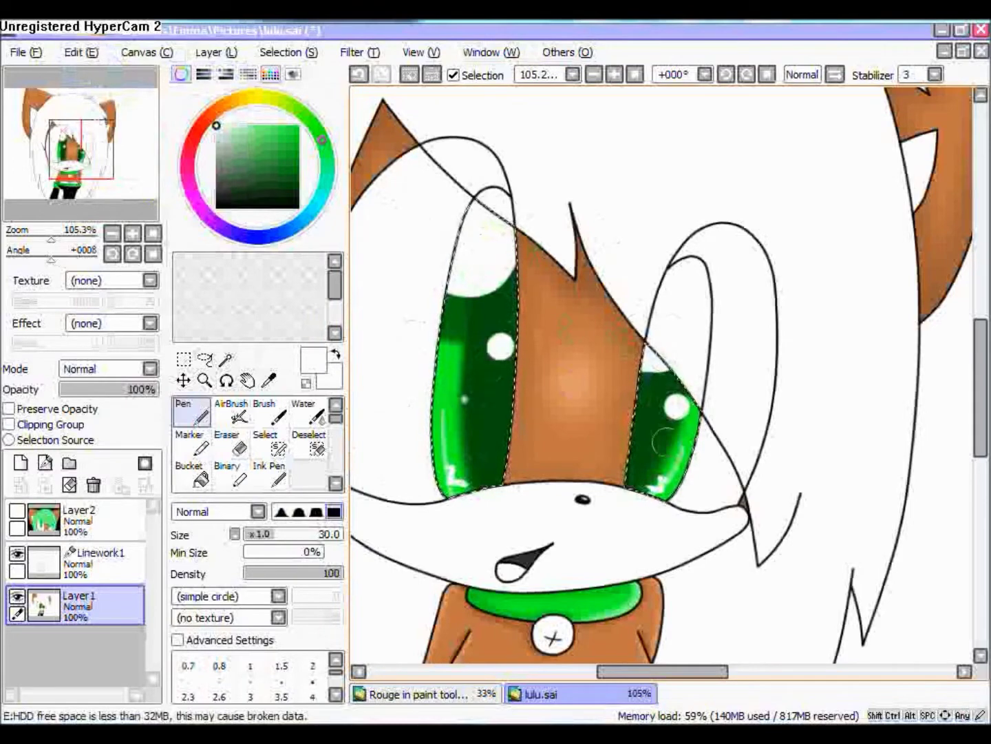
- Select the whites of both eyes on Linework1 and shade their edges pale blue on Layer1 with the AirBrush at size 40
{"action": "key", "text": "ctrl+minus"}
{"action": "key", "text": "ctrl+minus"}
{"action": "key", "text": "ctrl+minus"}
{"action": "left_click", "coordinate": [103, 562]}
{"action": "left_click", "coordinate": [225, 359]}
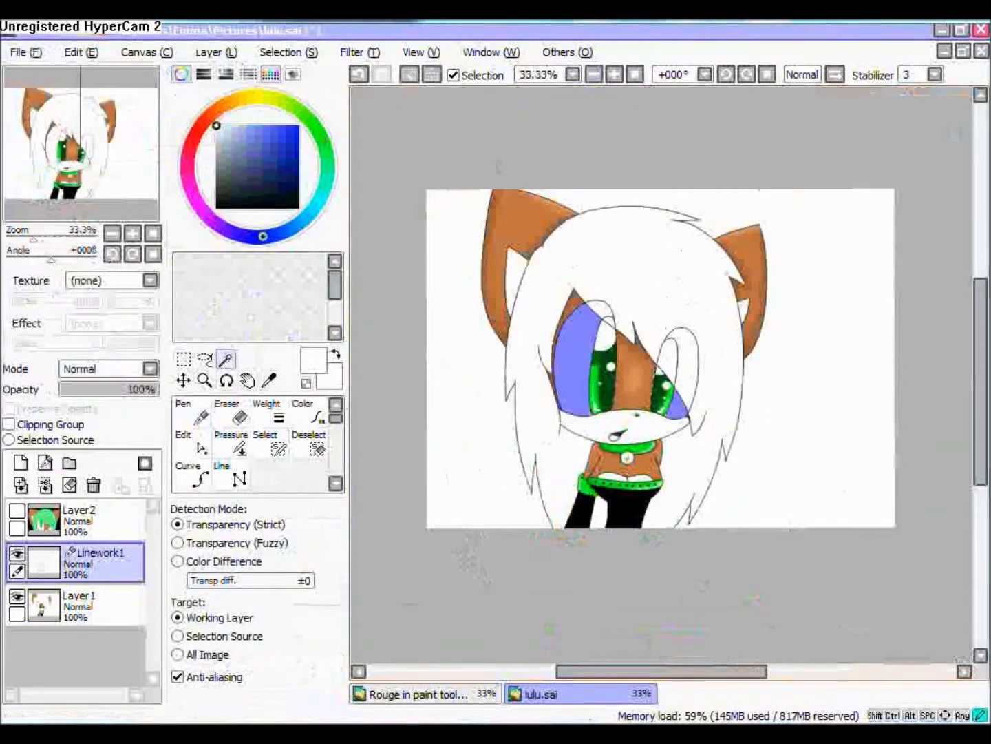
{"action": "left_click_drag", "start_coordinate": [557, 348], "coordinate": [599, 347]}
{"action": "left_click", "coordinate": [103, 605]}
{"action": "left_click", "coordinate": [231, 412]}
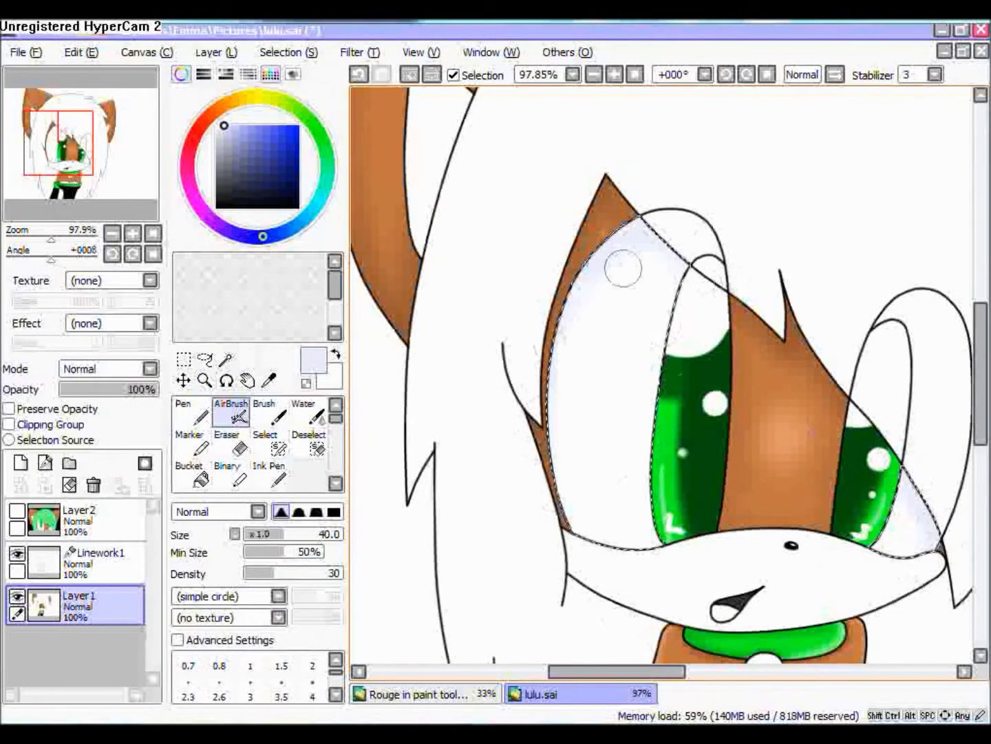
- Select the hair areas on Linework1 and touch up the selection with the Select brush
{"action": "key", "text": "ctrl+minus"}
{"action": "key", "text": "ctrl+minus"}
{"action": "key", "text": "ctrl+minus"}
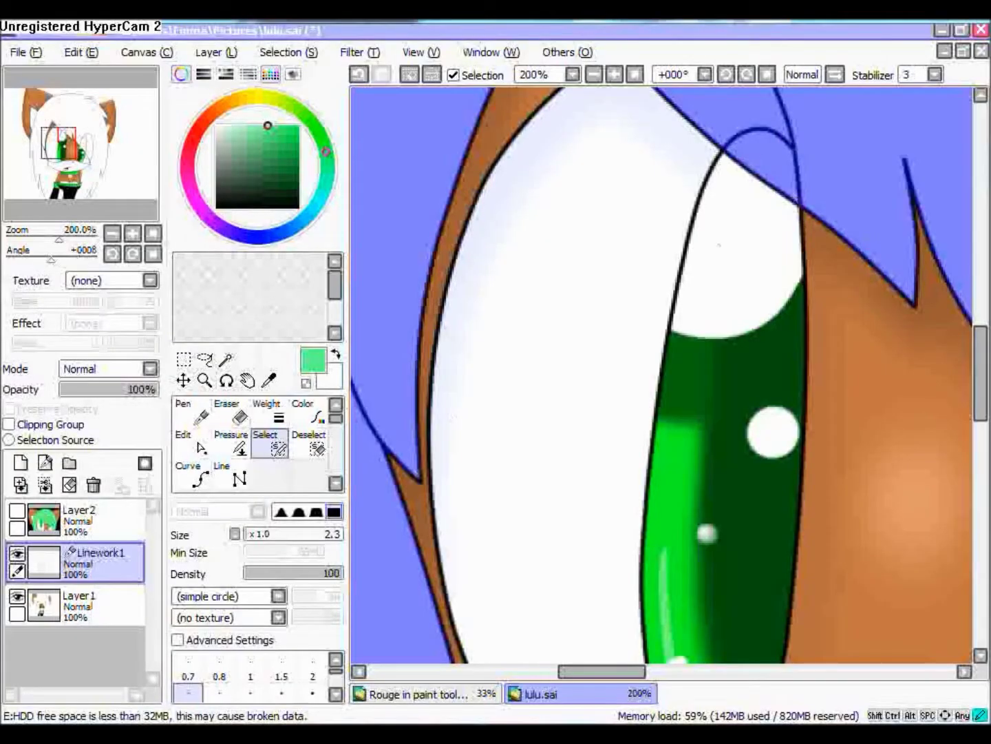
{"action": "key", "text": "bracketright"}
{"action": "key", "text": "bracketright"}
{"action": "key", "text": "bracketright"}
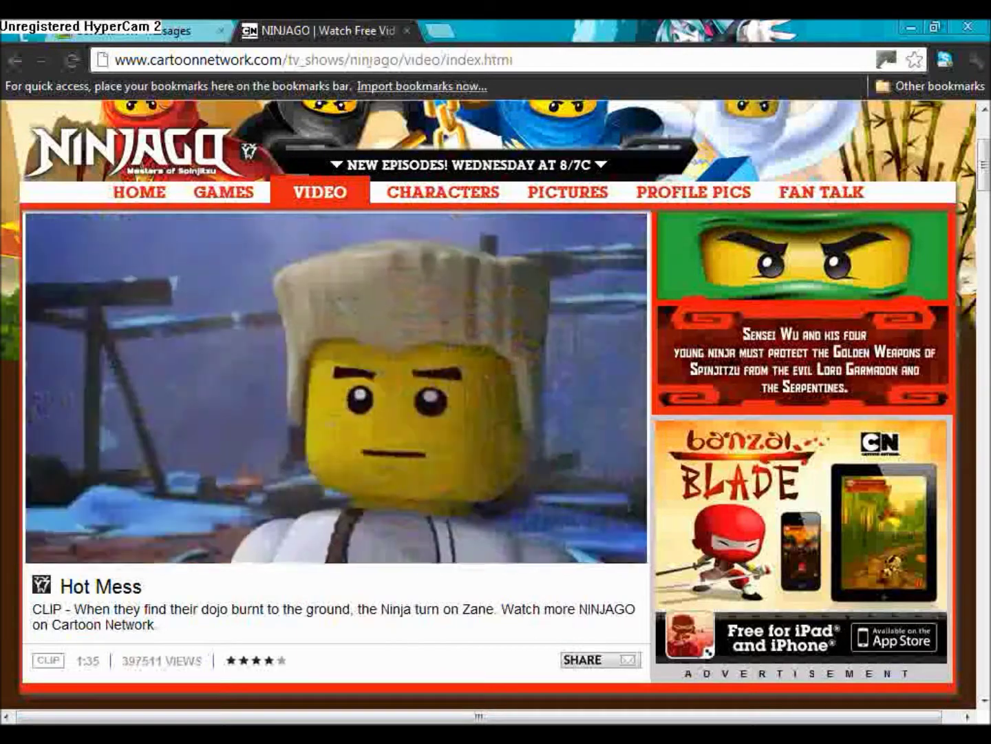
- Switch back to PaintTool SAI and shade the fringe above the eyes in darker green with the AirBrush at size 20
{"action": "key", "text": "ctrl+shift+Tab"}
{"action": "key", "text": "alt+Tab"}
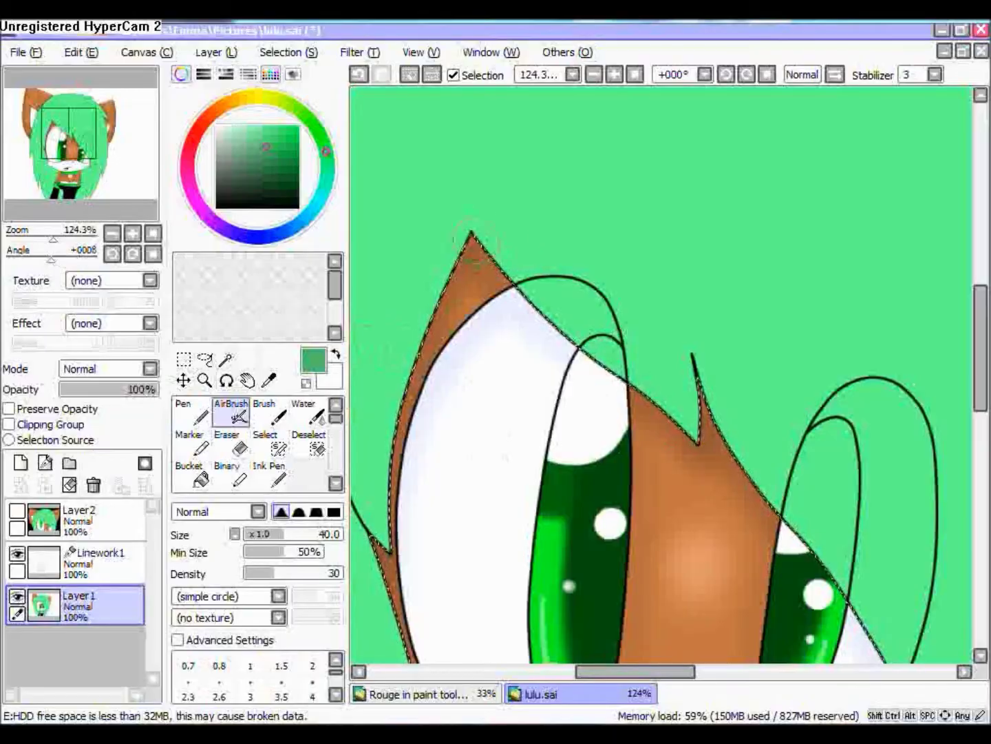
{"action": "key", "text": "bracketleft"}
{"action": "key", "text": "bracketleft"}
{"action": "key", "text": "bracketleft"}
{"action": "scroll", "coordinate": [661, 375], "scroll_direction": "right", "scroll_amount": 3}
{"action": "scroll", "coordinate": [661, 375], "scroll_direction": "down", "scroll_amount": 4}
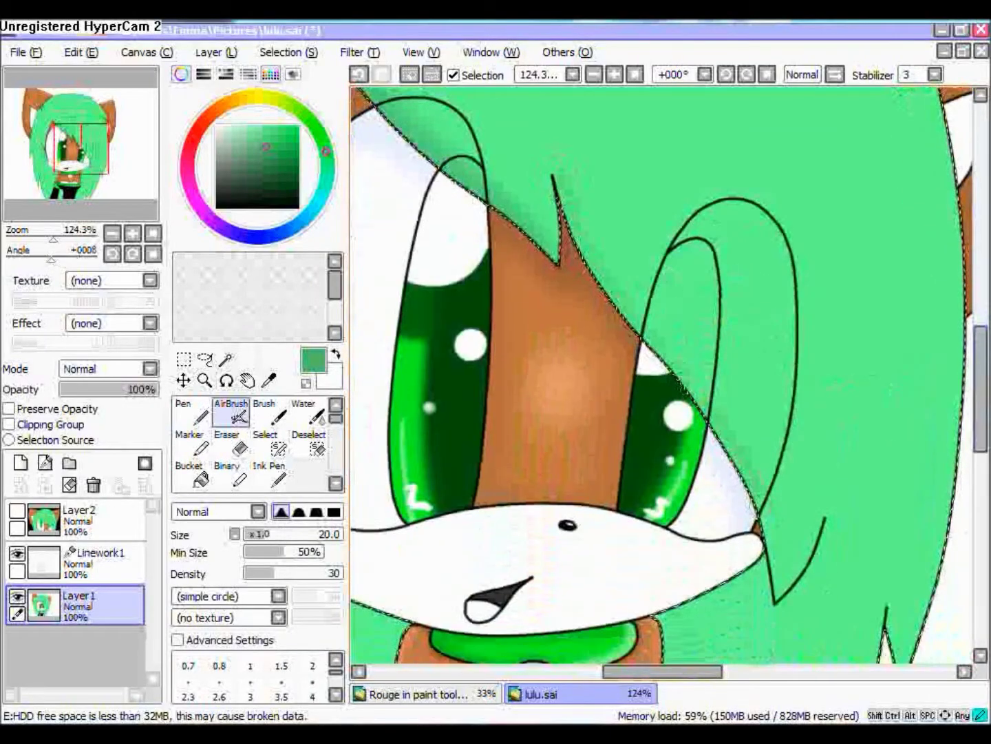
- Shade the lock tips down the right side of the hair and at the crown in darker green with the AirBrush
{"action": "scroll", "coordinate": [661, 375], "scroll_direction": "down", "scroll_amount": 5}
{"action": "scroll", "coordinate": [661, 375], "scroll_direction": "right", "scroll_amount": 2}
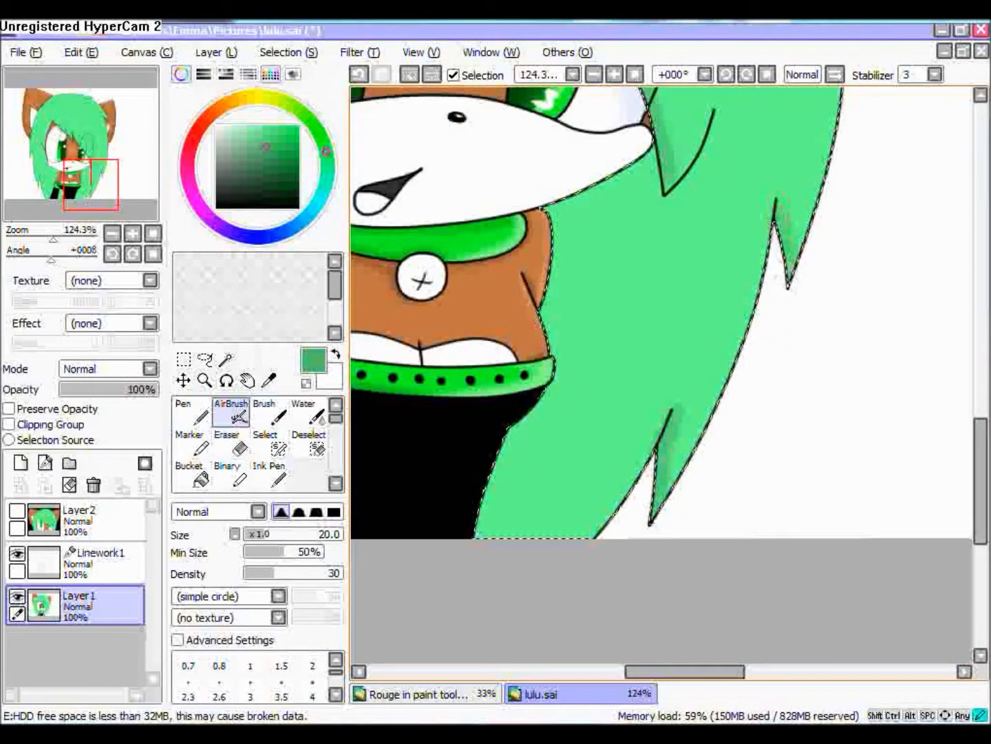
{"action": "scroll", "coordinate": [787, 284], "scroll_direction": "up", "scroll_amount": 5}
{"action": "scroll", "coordinate": [787, 284], "scroll_direction": "right", "scroll_amount": 2}
{"action": "scroll", "coordinate": [661, 376], "scroll_direction": "up", "scroll_amount": 3}
{"action": "scroll", "coordinate": [661, 375], "scroll_direction": "left", "scroll_amount": 2}
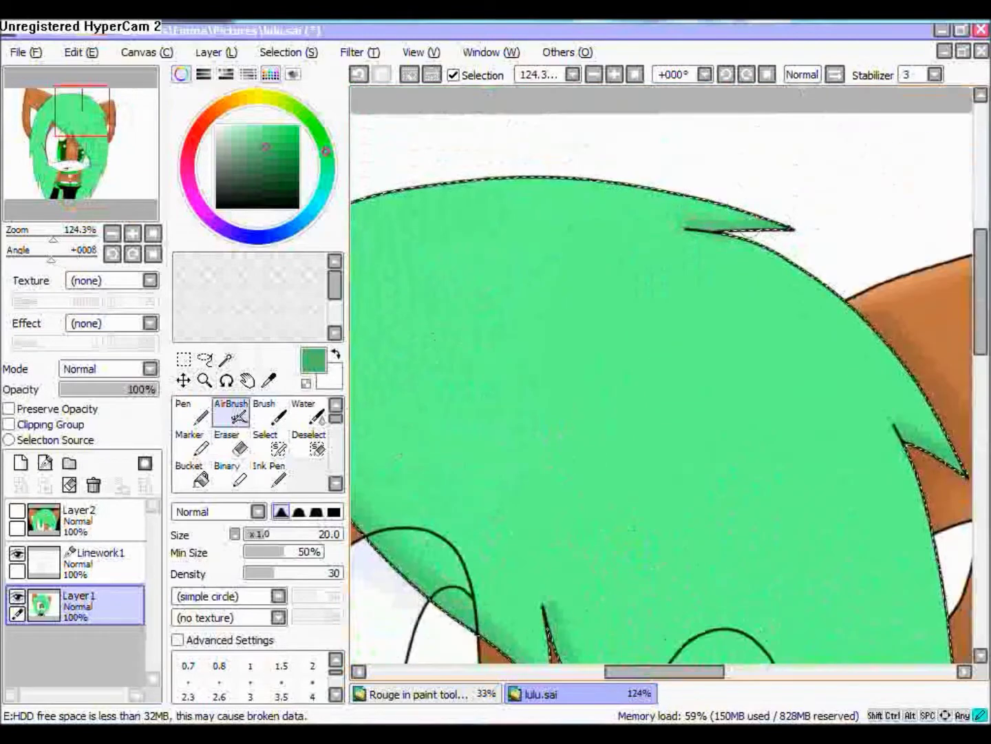
- Shade the hair beside the muzzle and the left locks in darker green, using AirBrush size 5 near the left ear
{"action": "scroll", "coordinate": [661, 375], "scroll_direction": "down", "scroll_amount": 4}
{"action": "scroll", "coordinate": [661, 375], "scroll_direction": "left", "scroll_amount": 2}
{"action": "scroll", "coordinate": [661, 375], "scroll_direction": "down", "scroll_amount": 5}
{"action": "scroll", "coordinate": [661, 375], "scroll_direction": "right", "scroll_amount": 1}
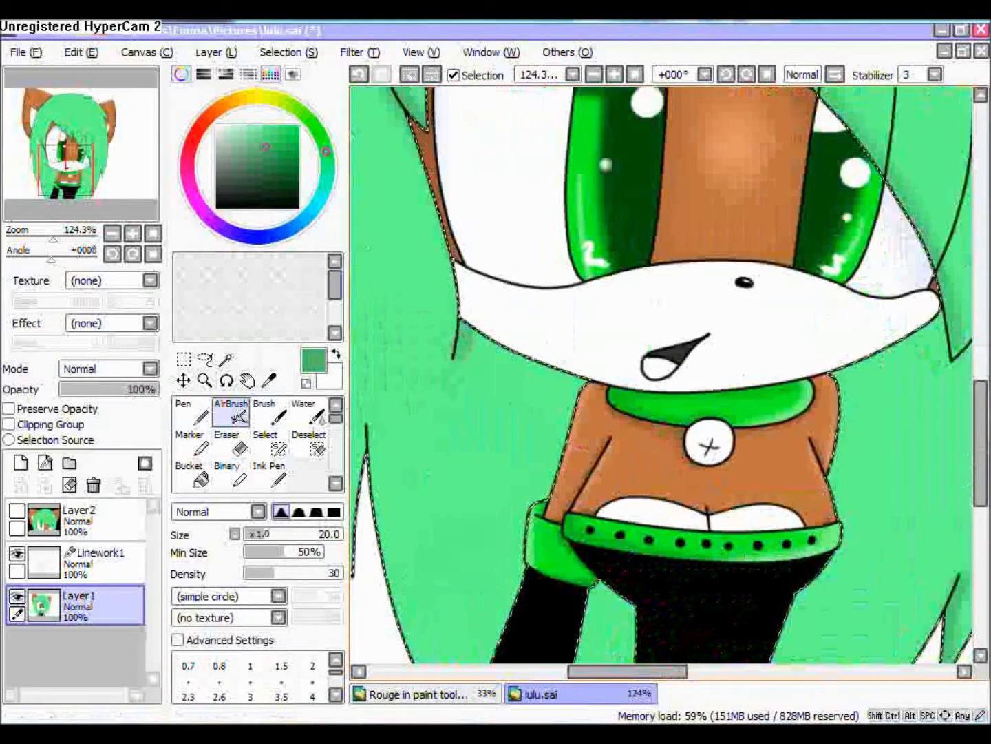
{"action": "scroll", "coordinate": [661, 375], "scroll_direction": "up", "scroll_amount": 8}
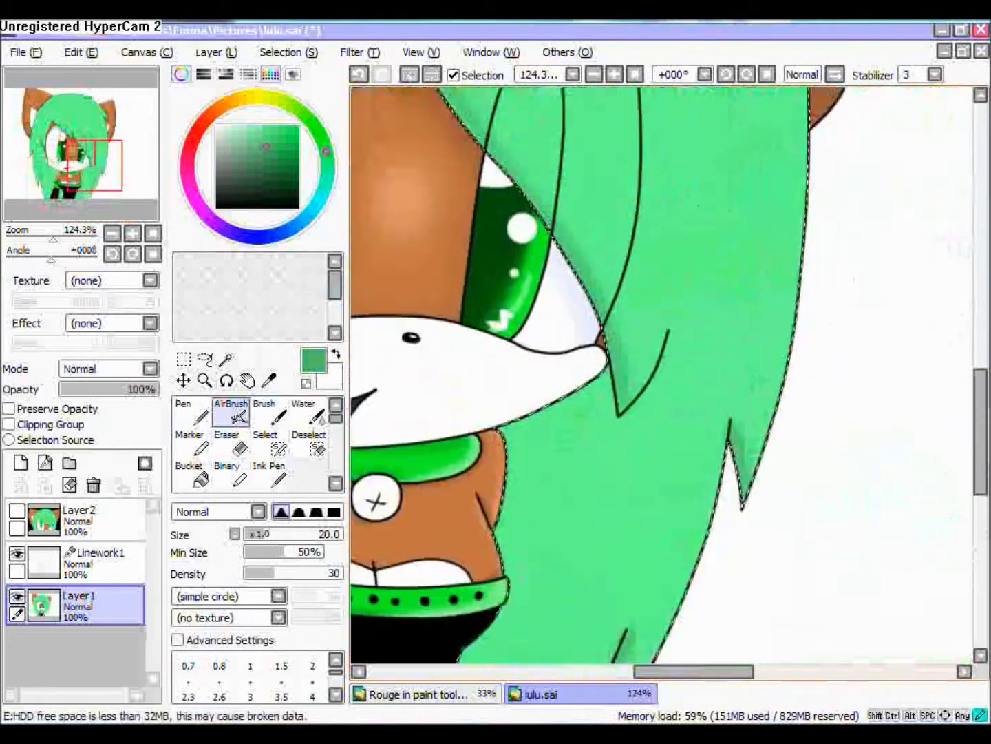
{"action": "scroll", "coordinate": [661, 375], "scroll_direction": "up", "scroll_amount": 5}
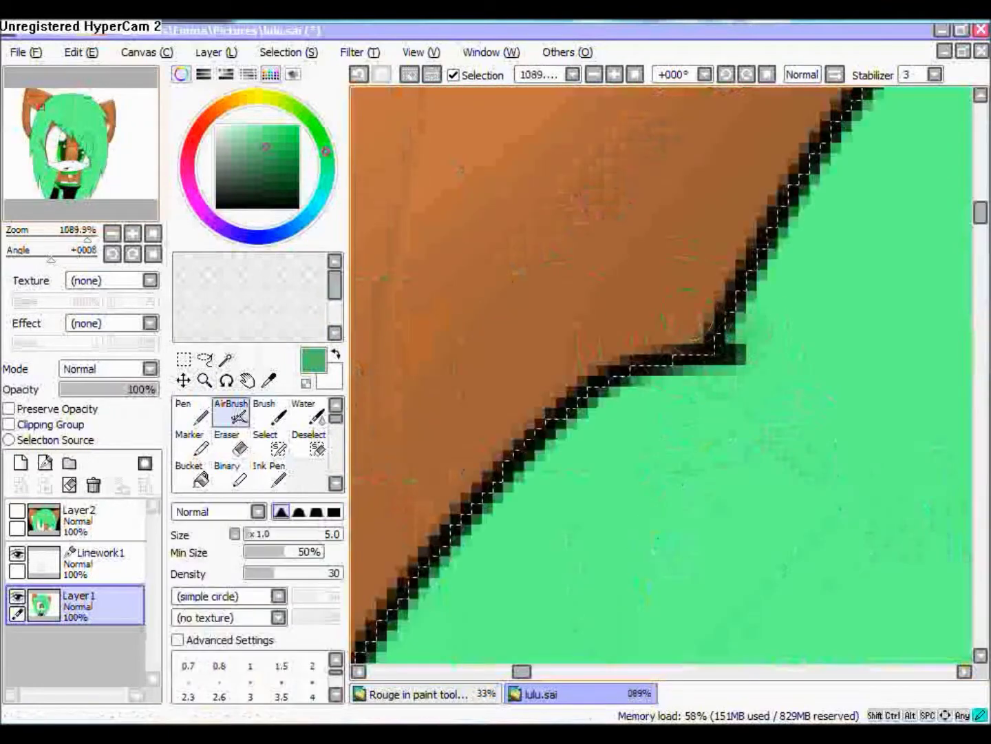
{"action": "scroll", "coordinate": [661, 376], "scroll_direction": "down", "scroll_amount": 8}
- Pick a lighter green and highlight the hair along the left side of the face with the AirBrush at size 25
{"action": "left_click", "coordinate": [792, 413], "text": "alt"}
{"action": "scroll", "coordinate": [707, 542], "scroll_direction": "up", "scroll_amount": 4}
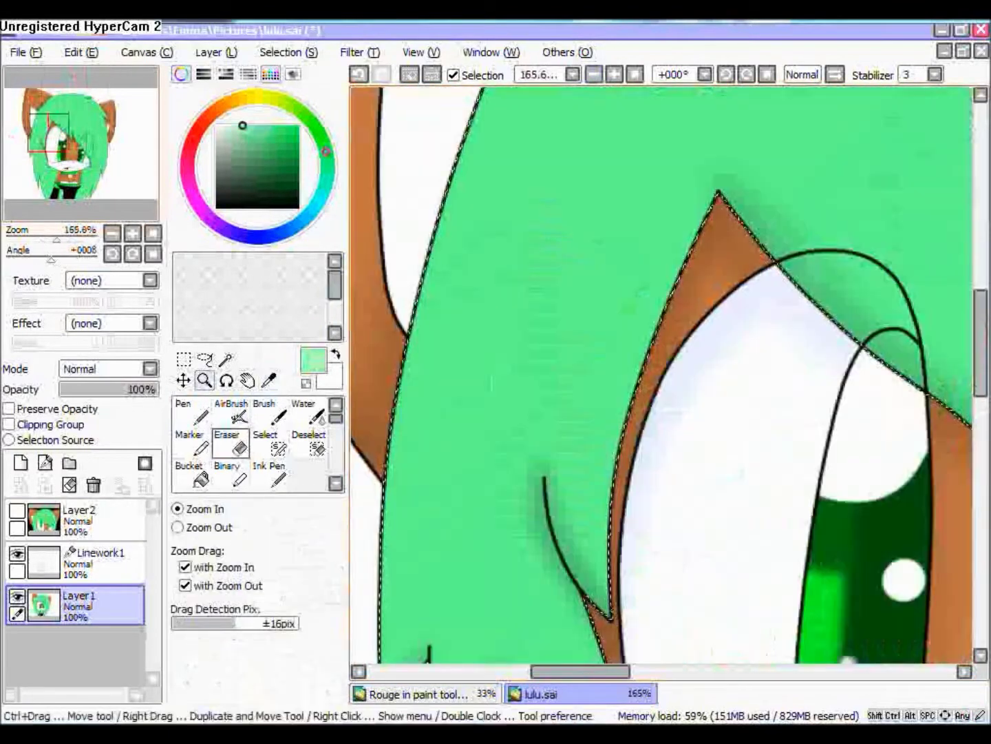
{"action": "scroll", "coordinate": [718, 193], "scroll_direction": "down", "scroll_amount": 6}
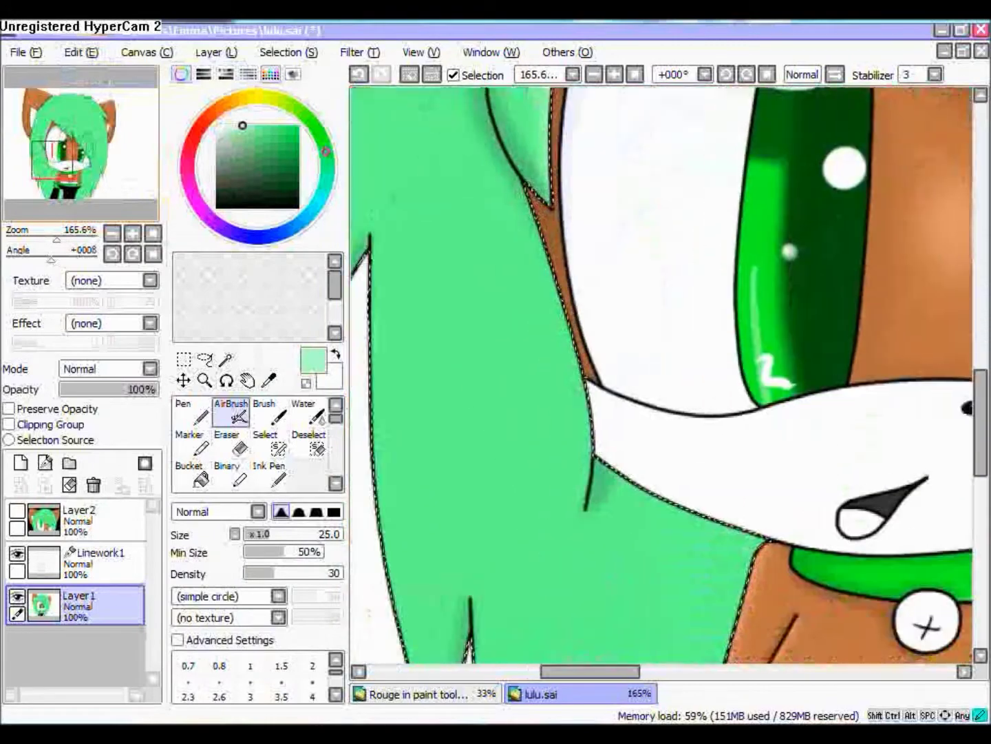
{"action": "scroll", "coordinate": [661, 375], "scroll_direction": "up", "scroll_amount": 5}
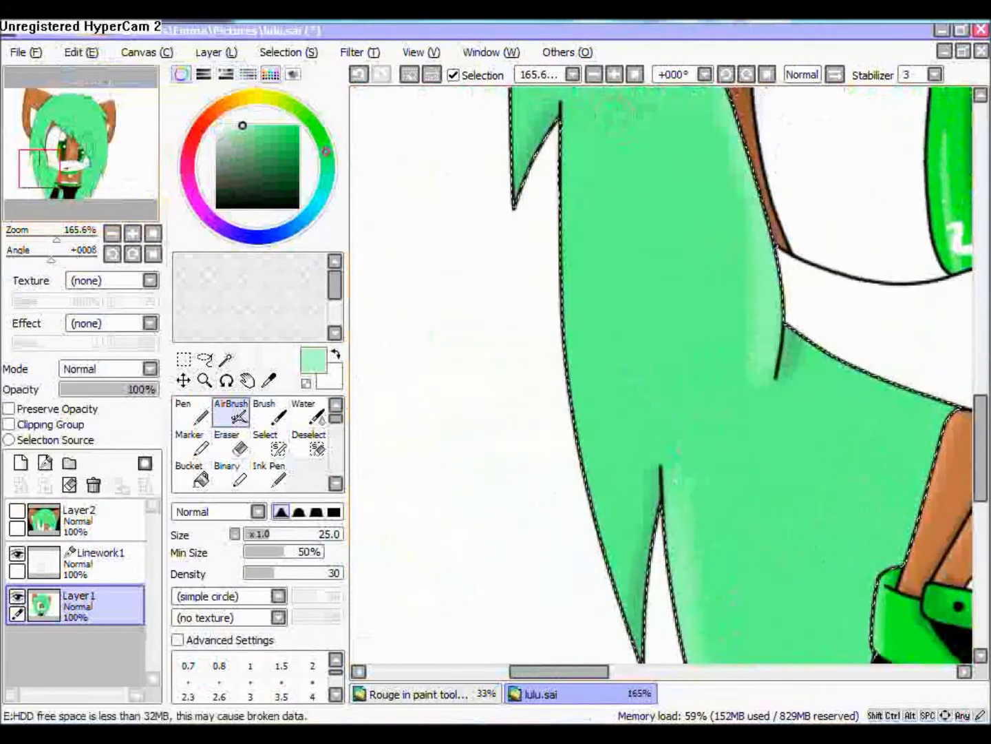
{"action": "scroll", "coordinate": [661, 376], "scroll_direction": "left", "scroll_amount": 3}
{"action": "scroll", "coordinate": [661, 547], "scroll_direction": "down", "scroll_amount": 2}
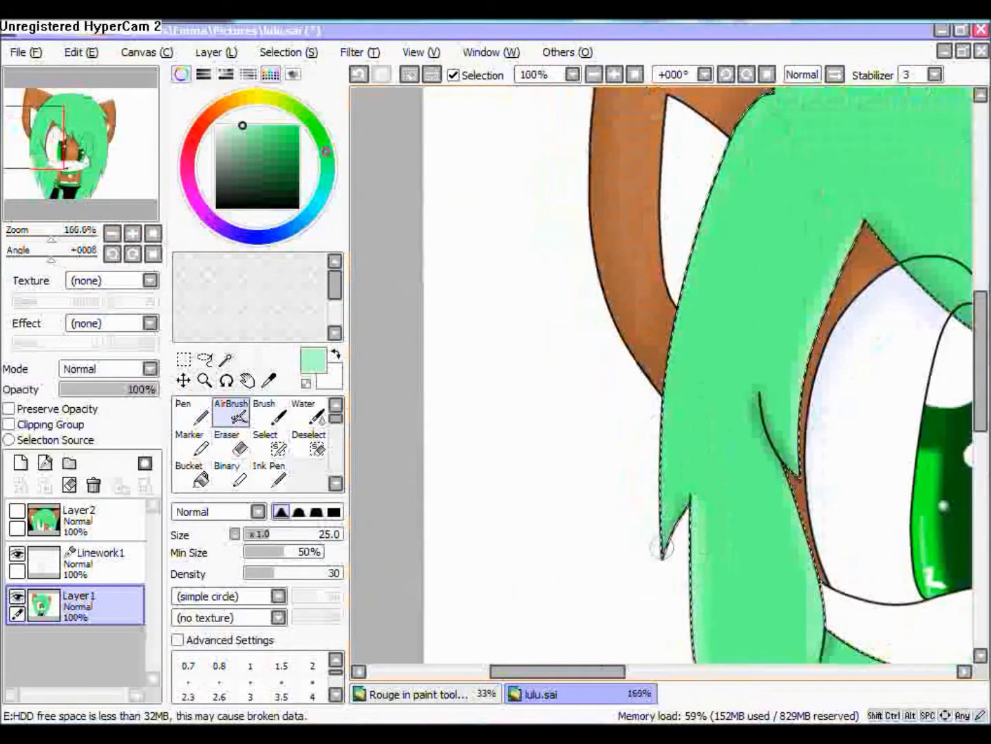
- Extend the light green highlights along the left outer edge and crown of the hair with the AirBrush
{"action": "scroll", "coordinate": [661, 375], "scroll_direction": "up", "scroll_amount": 5}
{"action": "scroll", "coordinate": [661, 375], "scroll_direction": "right", "scroll_amount": 3}
{"action": "scroll", "coordinate": [722, 235], "scroll_direction": "left", "scroll_amount": 3}
{"action": "scroll", "coordinate": [722, 235], "scroll_direction": "right", "scroll_amount": 3}
{"action": "scroll", "coordinate": [722, 235], "scroll_direction": "down", "scroll_amount": 6}
{"action": "scroll", "coordinate": [661, 375], "scroll_direction": "right", "scroll_amount": 4}
{"action": "scroll", "coordinate": [661, 375], "scroll_direction": "down", "scroll_amount": 1}
- Highlight the right outer edge and lower locks of the hair with the AirBrush at size 30, and clear the selection
{"action": "key", "text": "bracketright"}
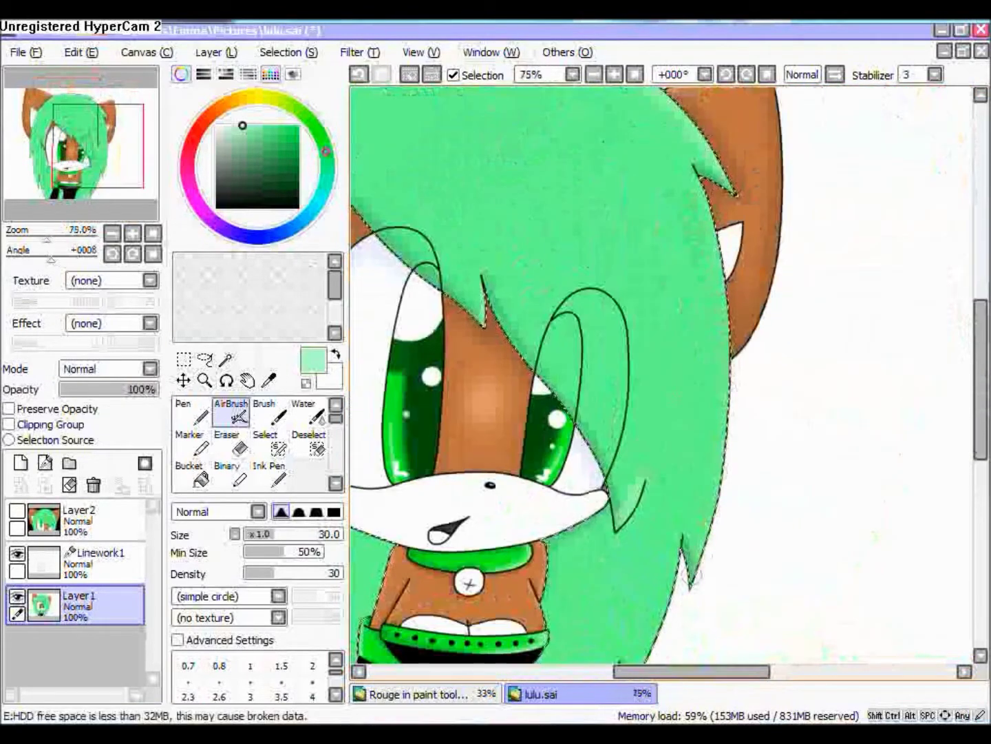
{"action": "scroll", "coordinate": [720, 256], "scroll_direction": "down", "scroll_amount": 5}
{"action": "scroll", "coordinate": [565, 384], "scroll_direction": "right", "scroll_amount": 1}
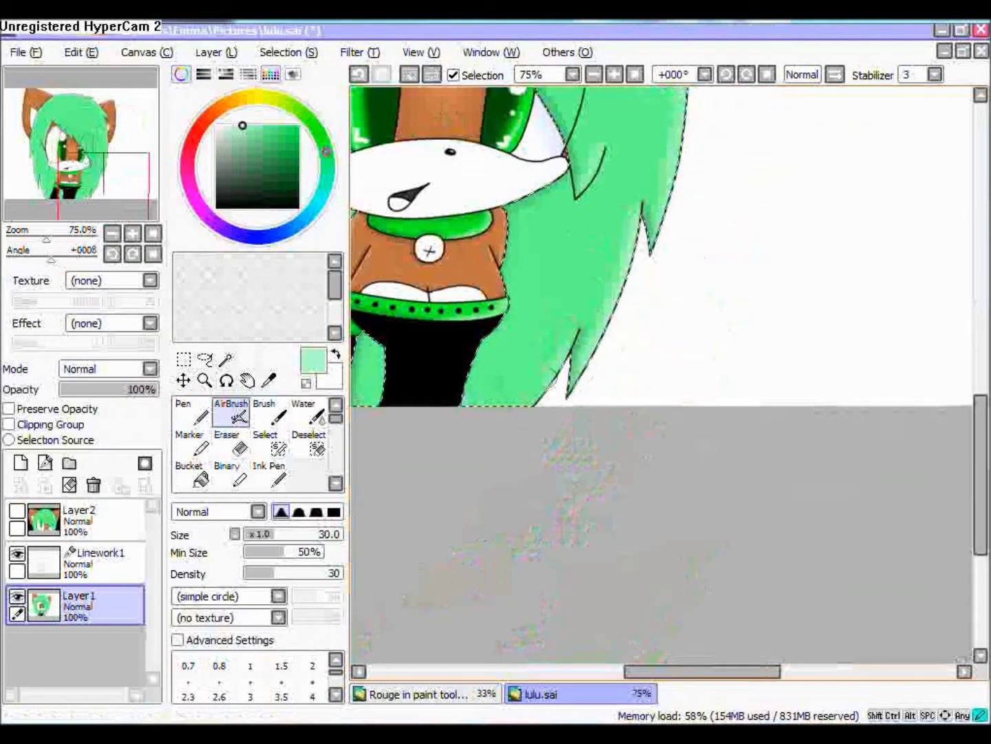
{"action": "scroll", "coordinate": [517, 407], "scroll_direction": "up", "scroll_amount": 3}
{"action": "scroll", "coordinate": [516, 407], "scroll_direction": "down", "scroll_amount": 2}
{"action": "left_click", "coordinate": [309, 447]}
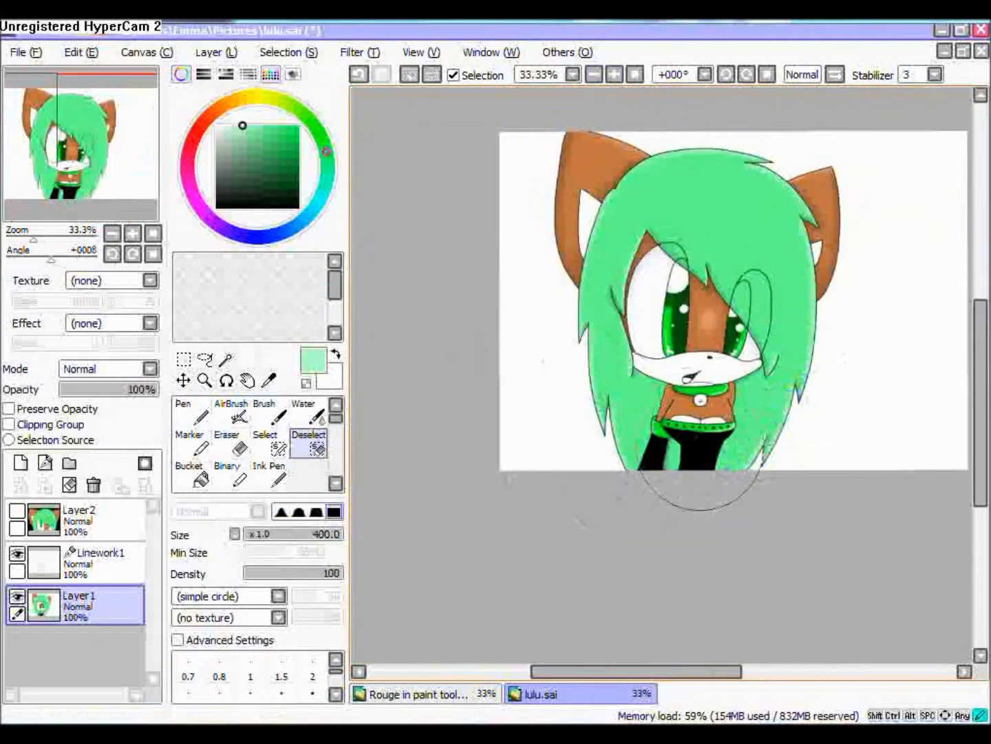
- Select the inner ears, muzzle and chest patches on Linework1, and complete the muzzle selection with the Select brush at size 3.5
{"action": "left_click", "coordinate": [96, 557]}
{"action": "left_click", "coordinate": [224, 359]}
{"action": "left_click", "coordinate": [589, 207]}
{"action": "left_click", "coordinate": [816, 252], "text": "shift"}
{"action": "scroll", "coordinate": [661, 331], "scroll_direction": "up", "scroll_amount": 5}
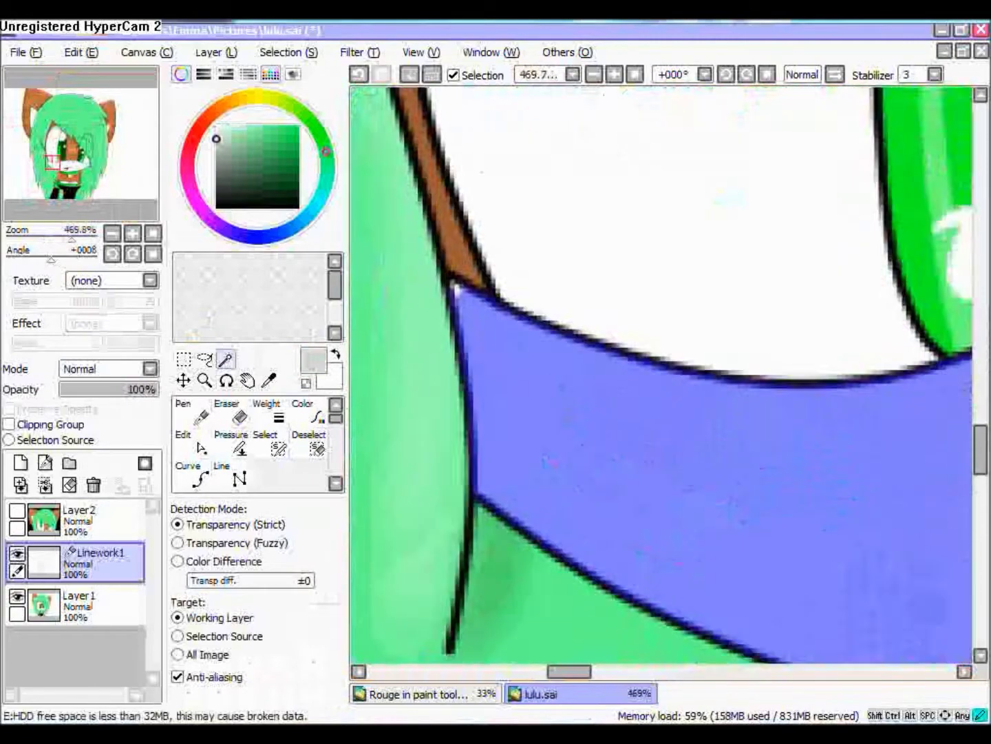
{"action": "left_click", "coordinate": [269, 448]}
{"action": "scroll", "coordinate": [661, 379], "scroll_direction": "up", "scroll_amount": 3}
{"action": "scroll", "coordinate": [733, 428], "scroll_direction": "down", "scroll_amount": 5}
{"action": "scroll", "coordinate": [733, 428], "scroll_direction": "down", "scroll_amount": 3}
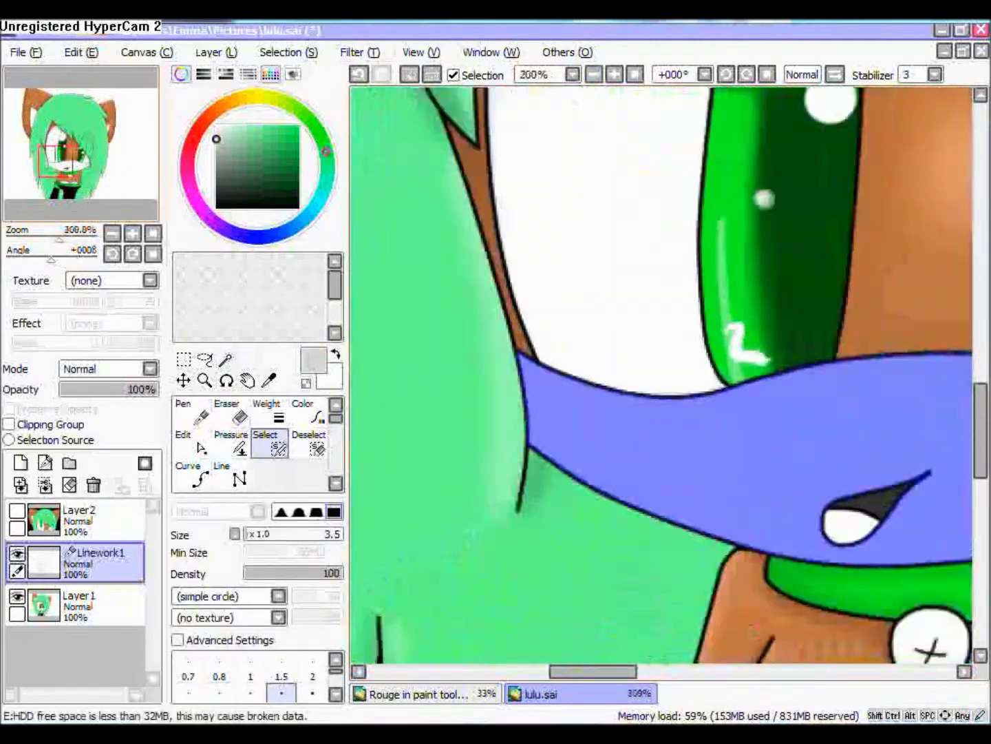
- Shade the muzzle, inner ears and chest patches light grey on Layer1 with the AirBrush at sizes 30, 5 and 7, and deselect
{"action": "left_click", "coordinate": [43, 605]}
{"action": "left_click", "coordinate": [231, 413]}
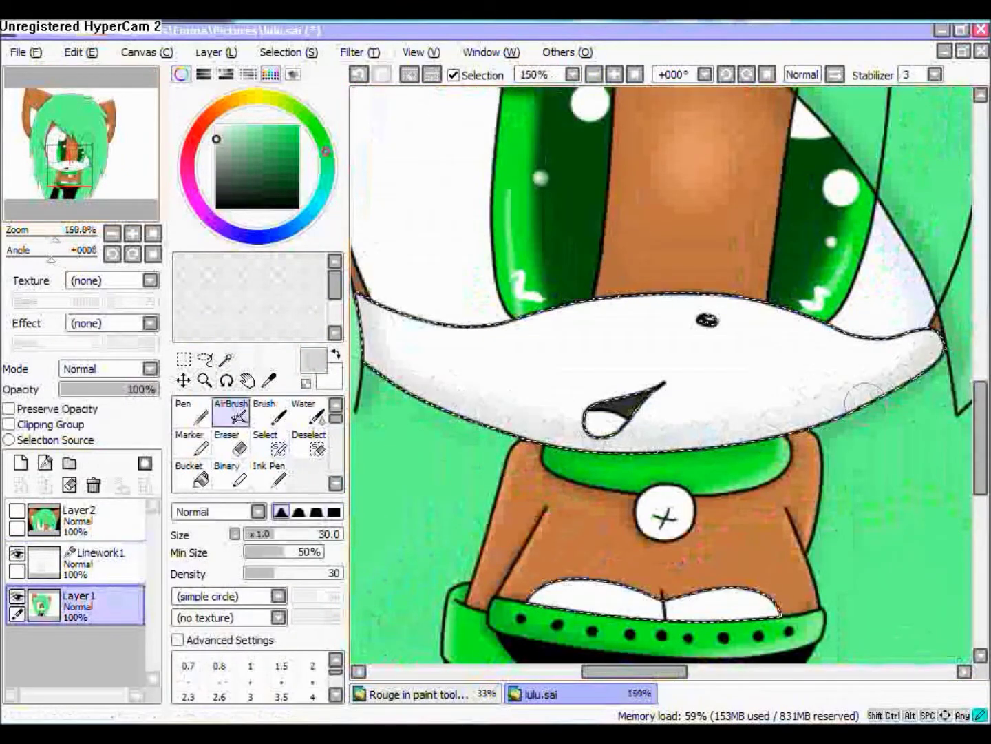
{"action": "scroll", "coordinate": [792, 425], "scroll_direction": "down", "scroll_amount": 1}
{"action": "scroll", "coordinate": [388, 157], "scroll_direction": "right", "scroll_amount": 5}
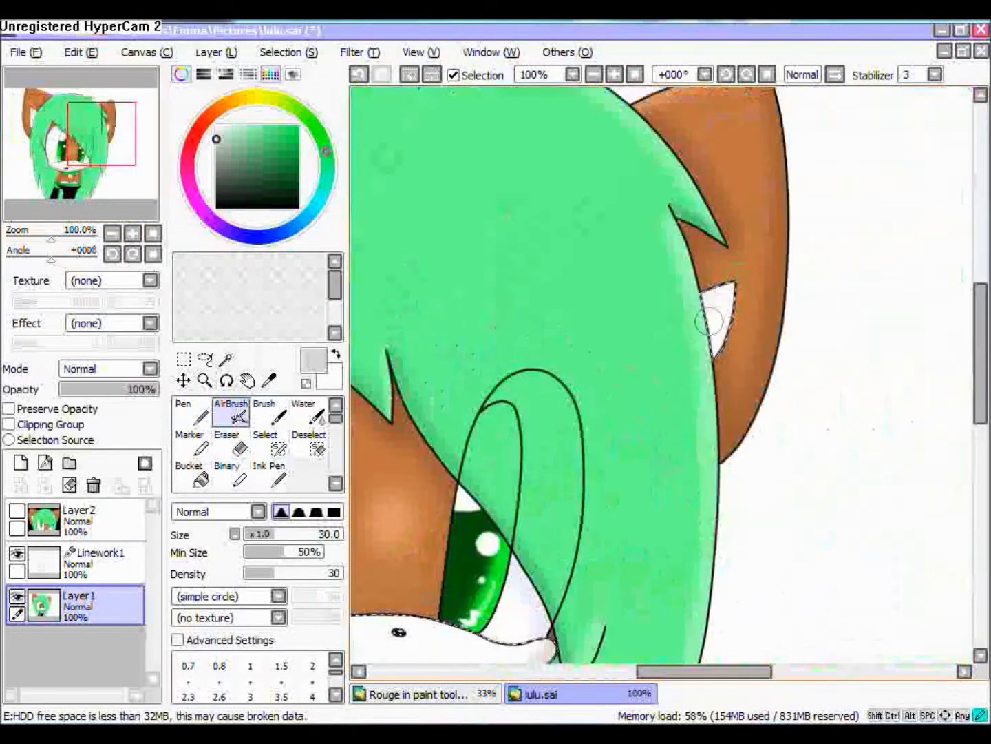
{"action": "scroll", "coordinate": [700, 303], "scroll_direction": "down", "scroll_amount": 1}
{"action": "scroll", "coordinate": [717, 412], "scroll_direction": "up", "scroll_amount": 3}
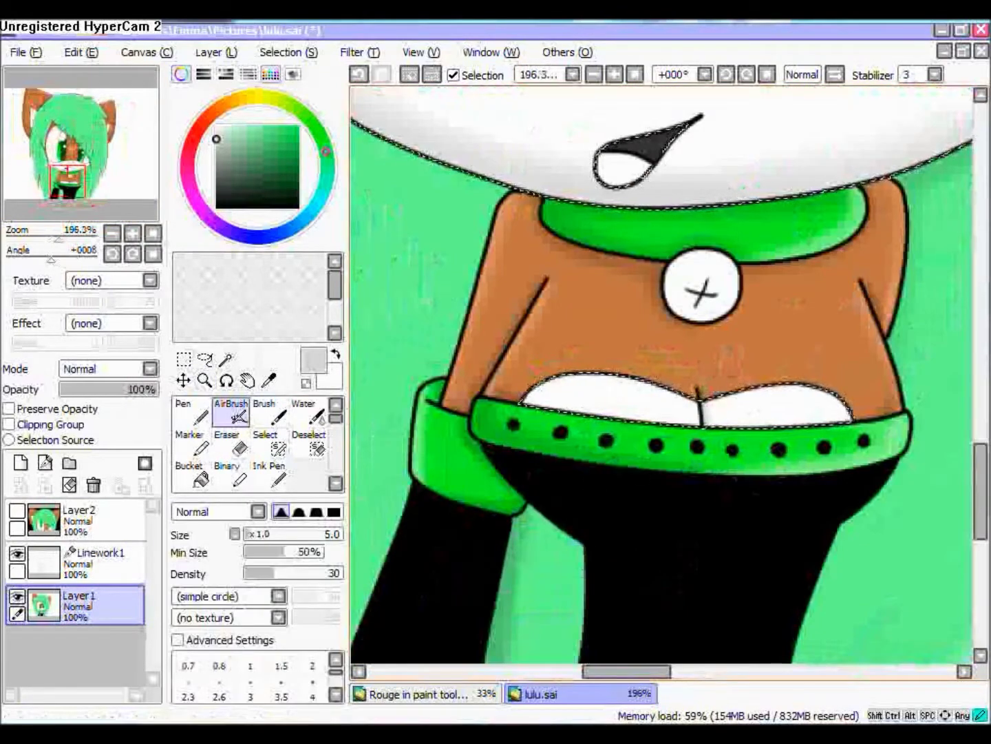
{"action": "scroll", "coordinate": [661, 372], "scroll_direction": "down", "scroll_amount": 5}
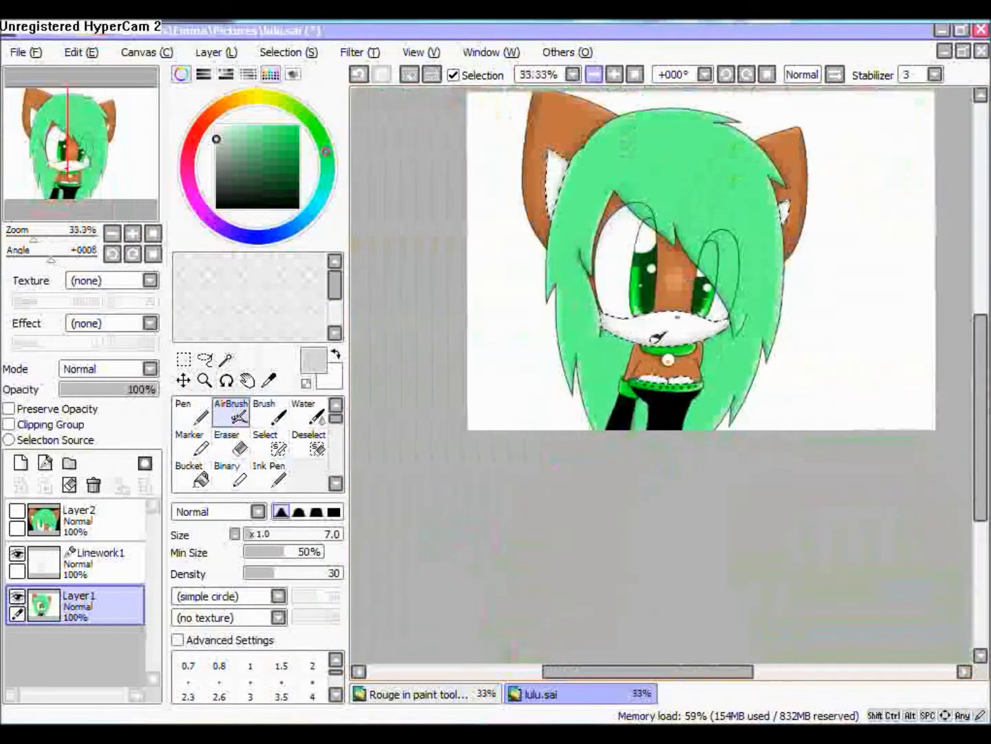
{"action": "left_click", "coordinate": [309, 444]}
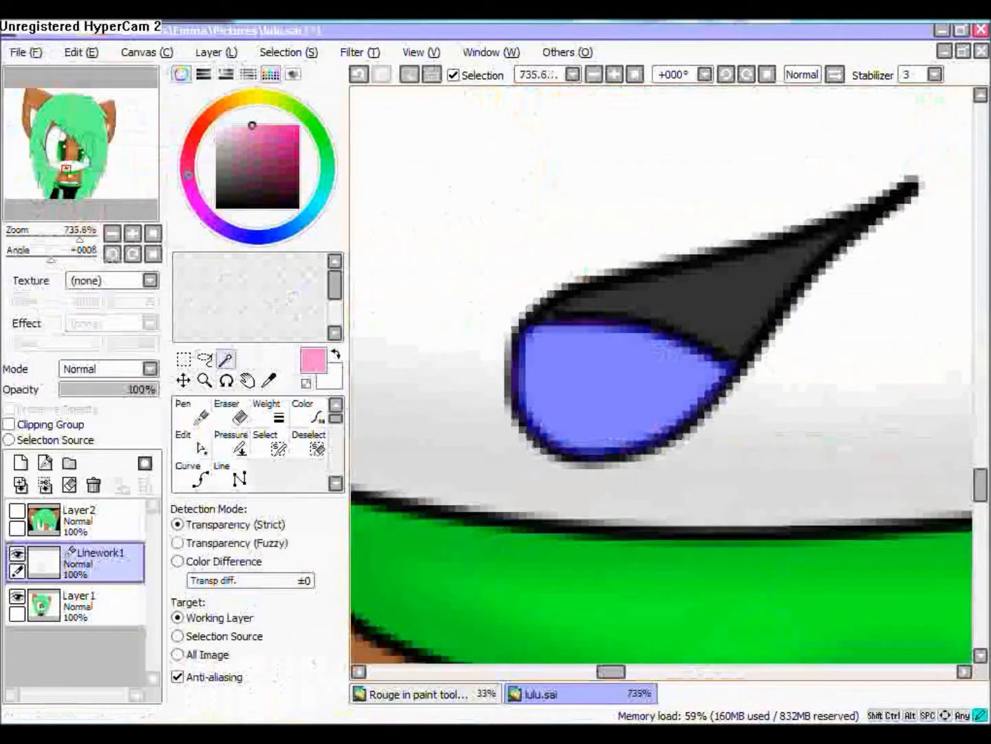
- Paint the selected tongue pink with white highlights on Layer1, and shade the round collar pendant grey with the AirBrush at size 7
{"action": "left_click", "coordinate": [75, 602]}
{"action": "left_click", "coordinate": [193, 411]}
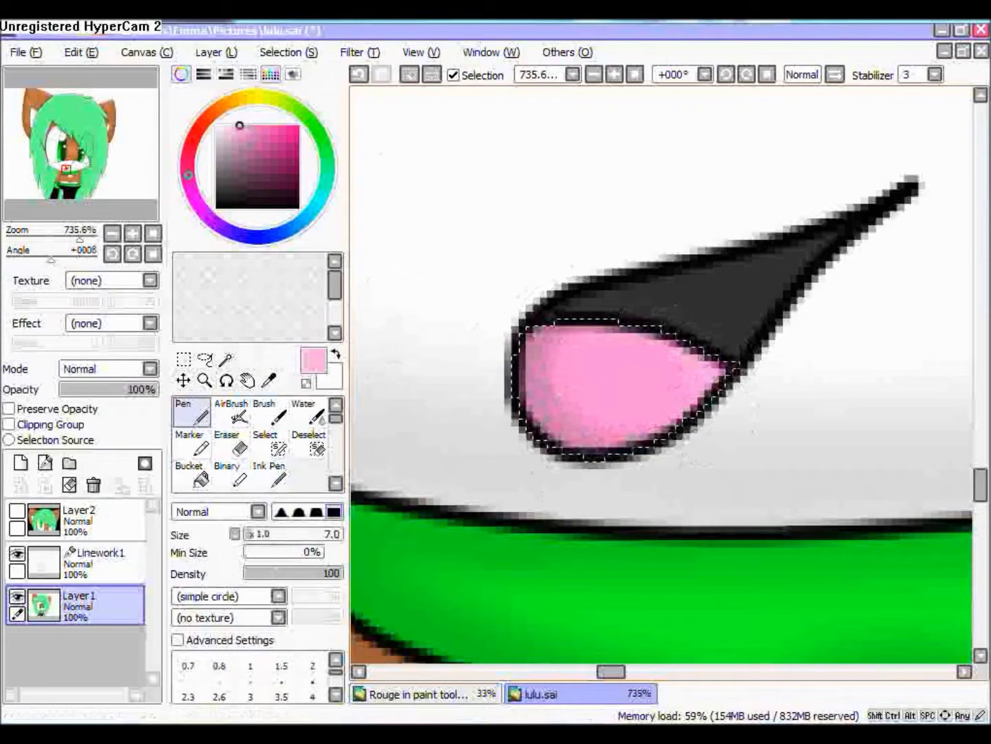
{"action": "left_click", "coordinate": [268, 475]}
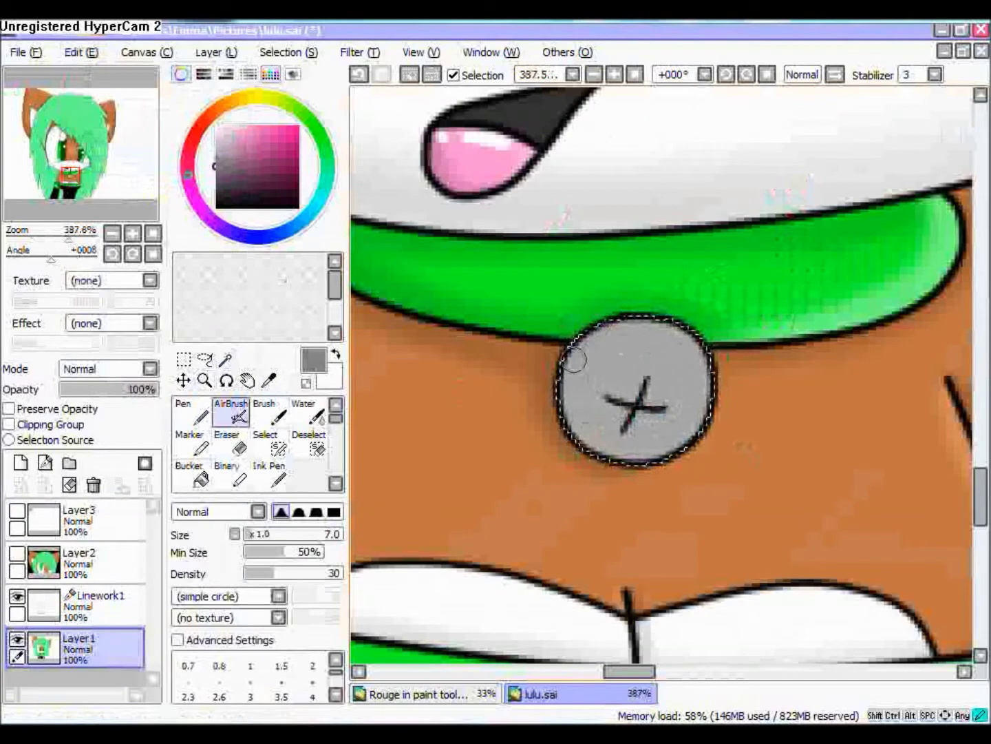
{"action": "left_click", "coordinate": [216, 141]}
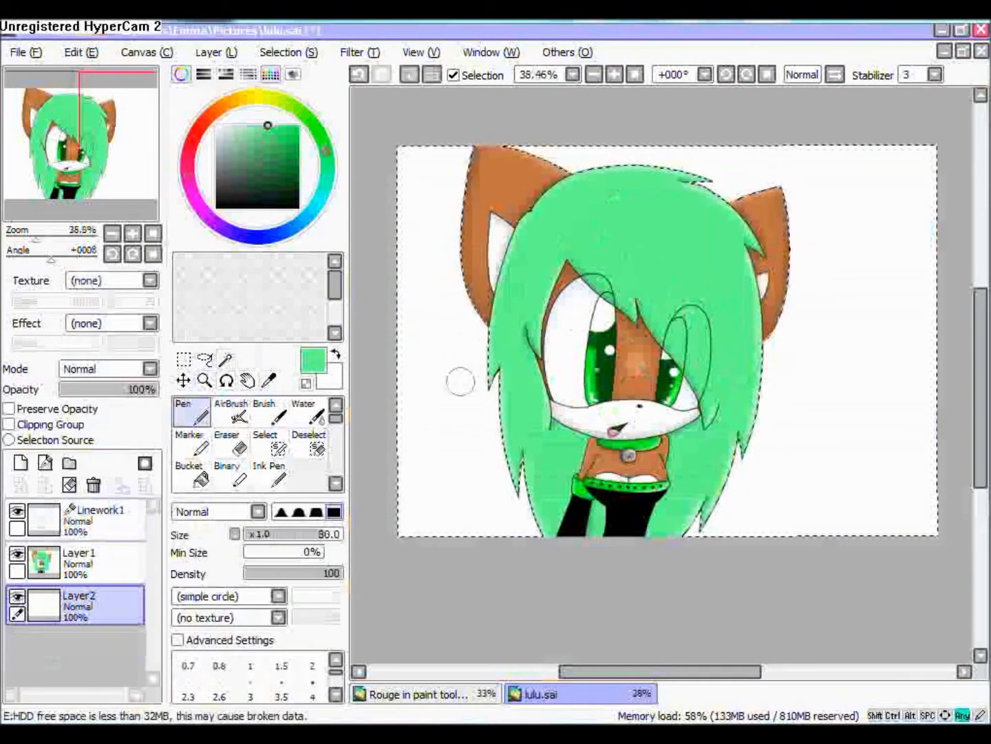
- Fill the selected background light green on Layer2 with the Pen at size 80, and streak it diagonally in darker green with the Ink Pen
{"action": "mouse_move", "coordinate": [460, 382]}
{"action": "left_mouse_down"}
{"action": "mouse_move", "coordinate": [923, 159]}
{"action": "mouse_move", "coordinate": [827, 482]}
{"action": "left_mouse_up"}
{"action": "left_click", "coordinate": [268, 475]}
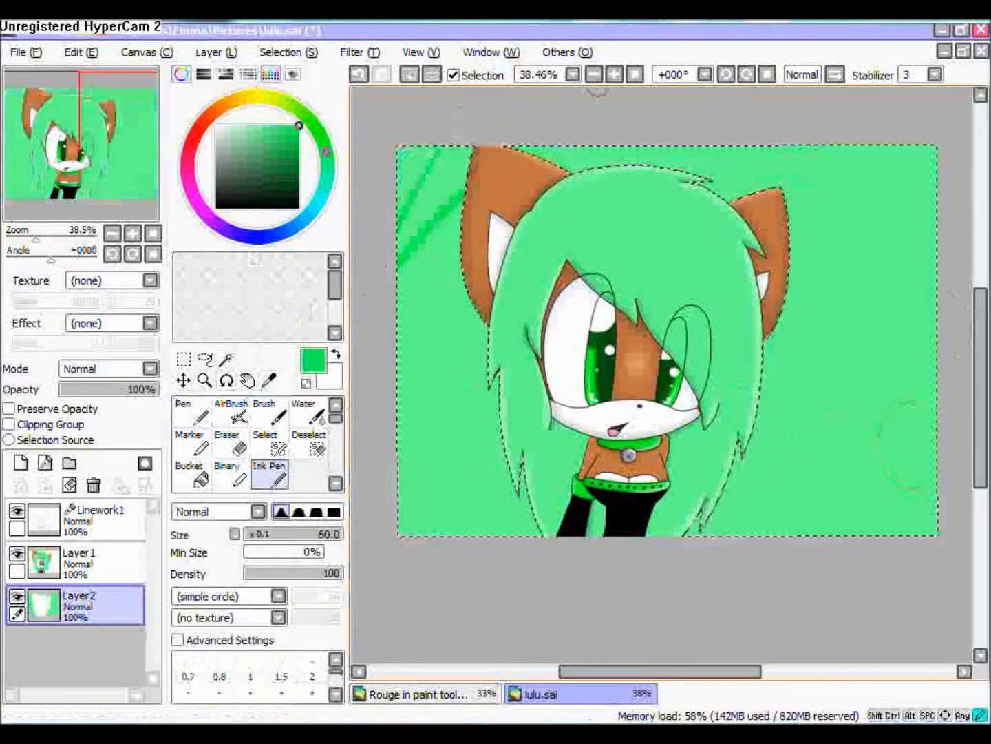
{"action": "left_click_drag", "start_coordinate": [895, 447], "coordinate": [948, 289]}
{"action": "key", "text": "ctrl+z"}
{"action": "key", "text": "ctrl+z"}
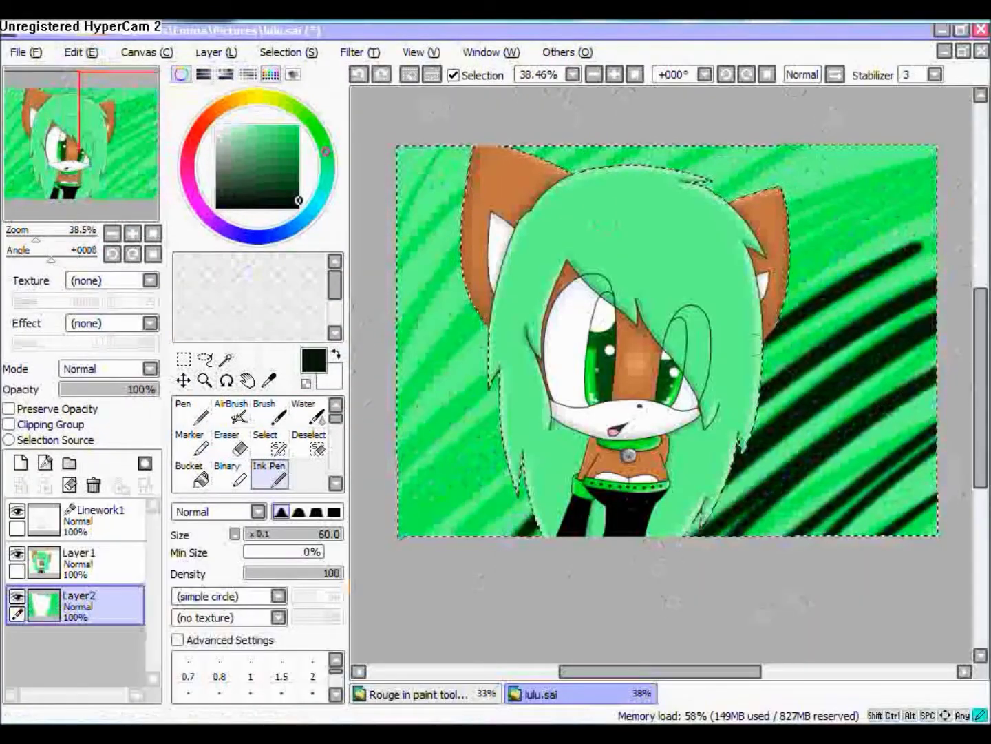
- Cover the green background on Layer2 with black and white diagonal streaks using the Ink Pen at size 60
{"action": "key", "text": "ctrl+y"}
{"action": "key", "text": "ctrl+y"}
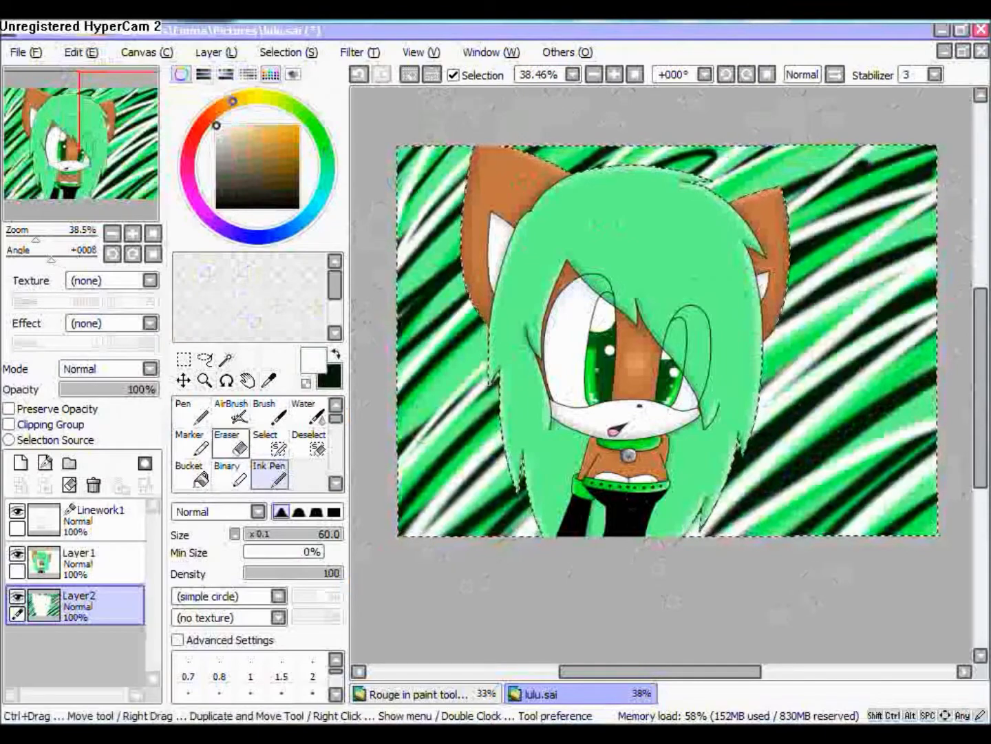
{"action": "scroll", "coordinate": [258, 441], "scroll_direction": "down", "scroll_amount": 2}
{"action": "left_click", "coordinate": [308, 475]}
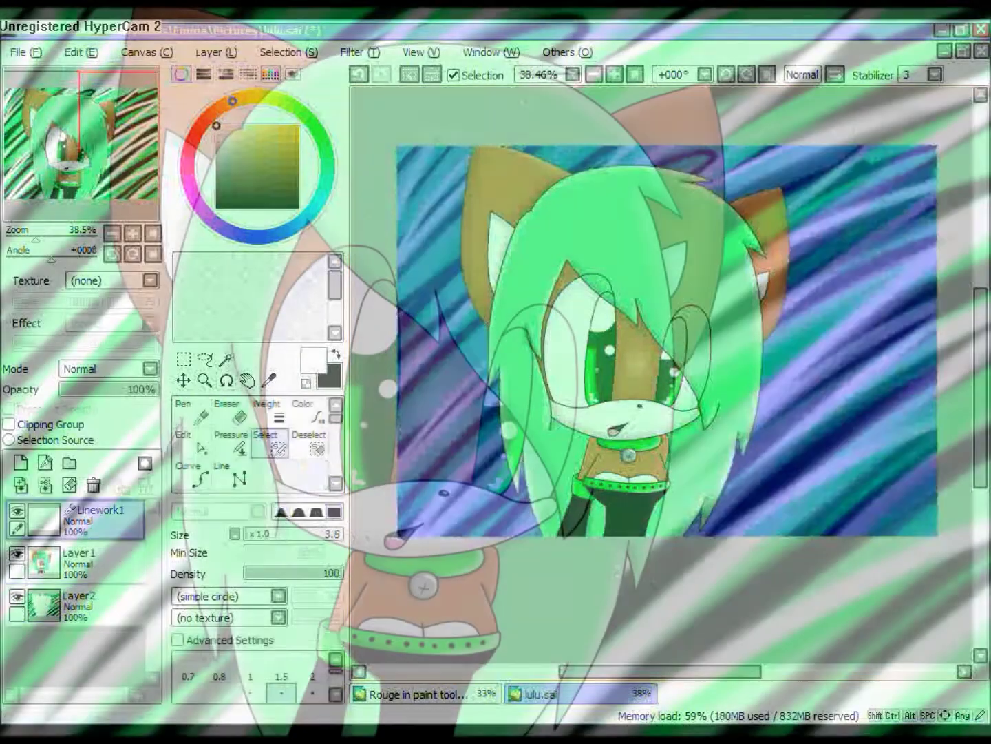